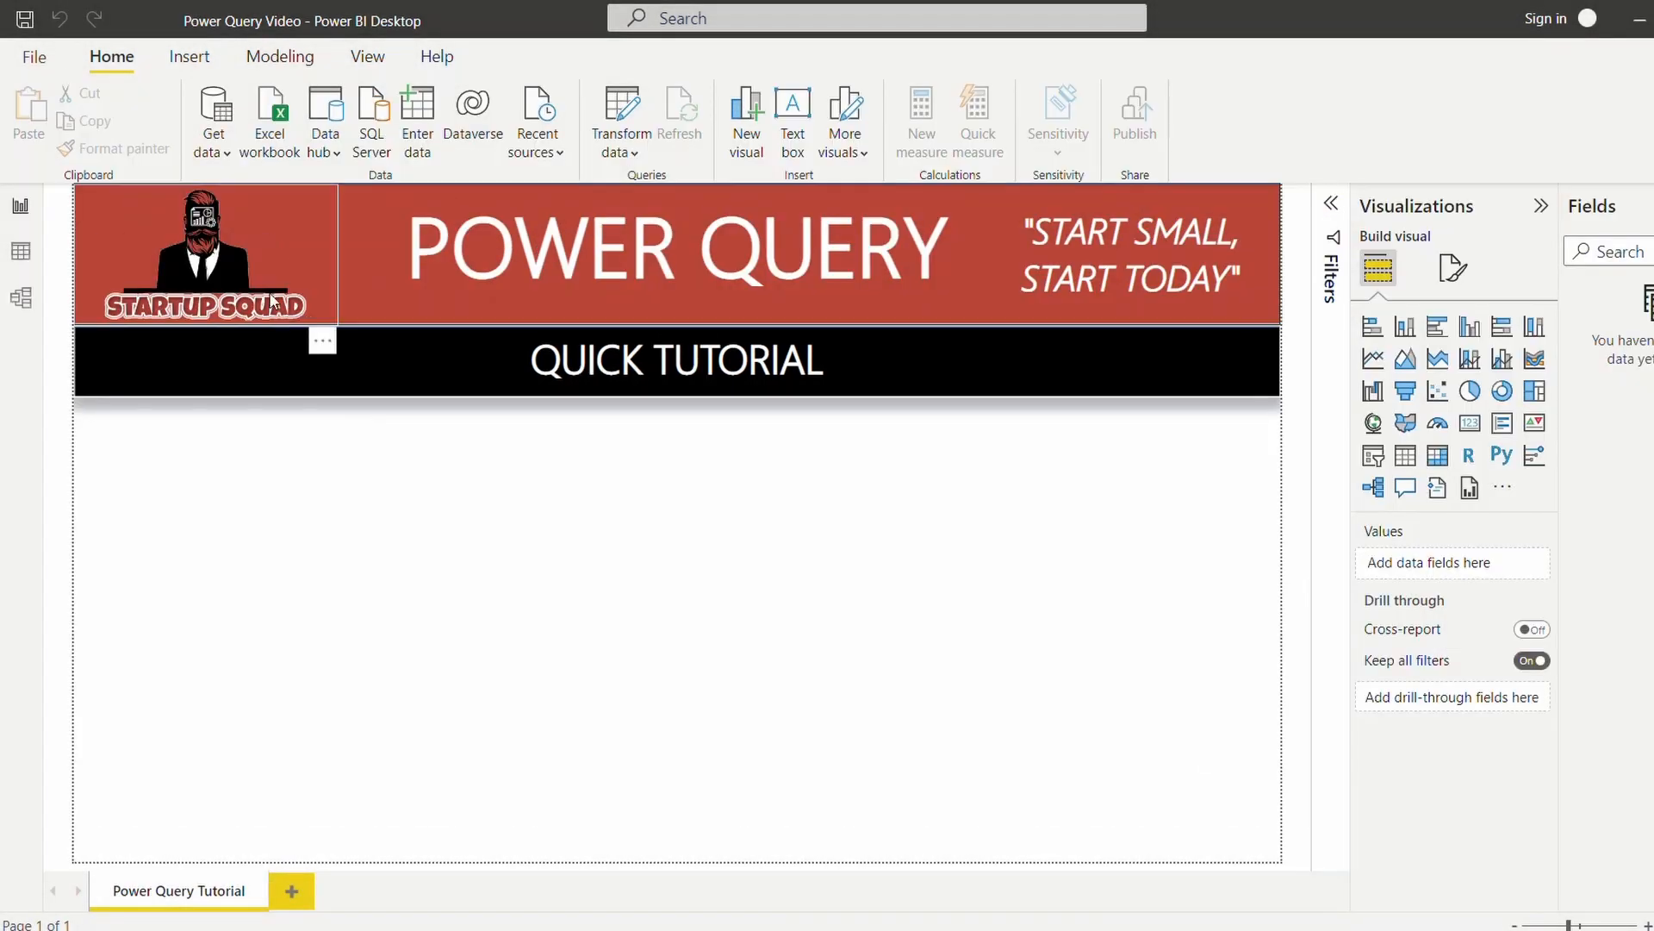
# Connect to the Sales Folder on the desktop as a Folder data source.
pyautogui.click(221, 152)
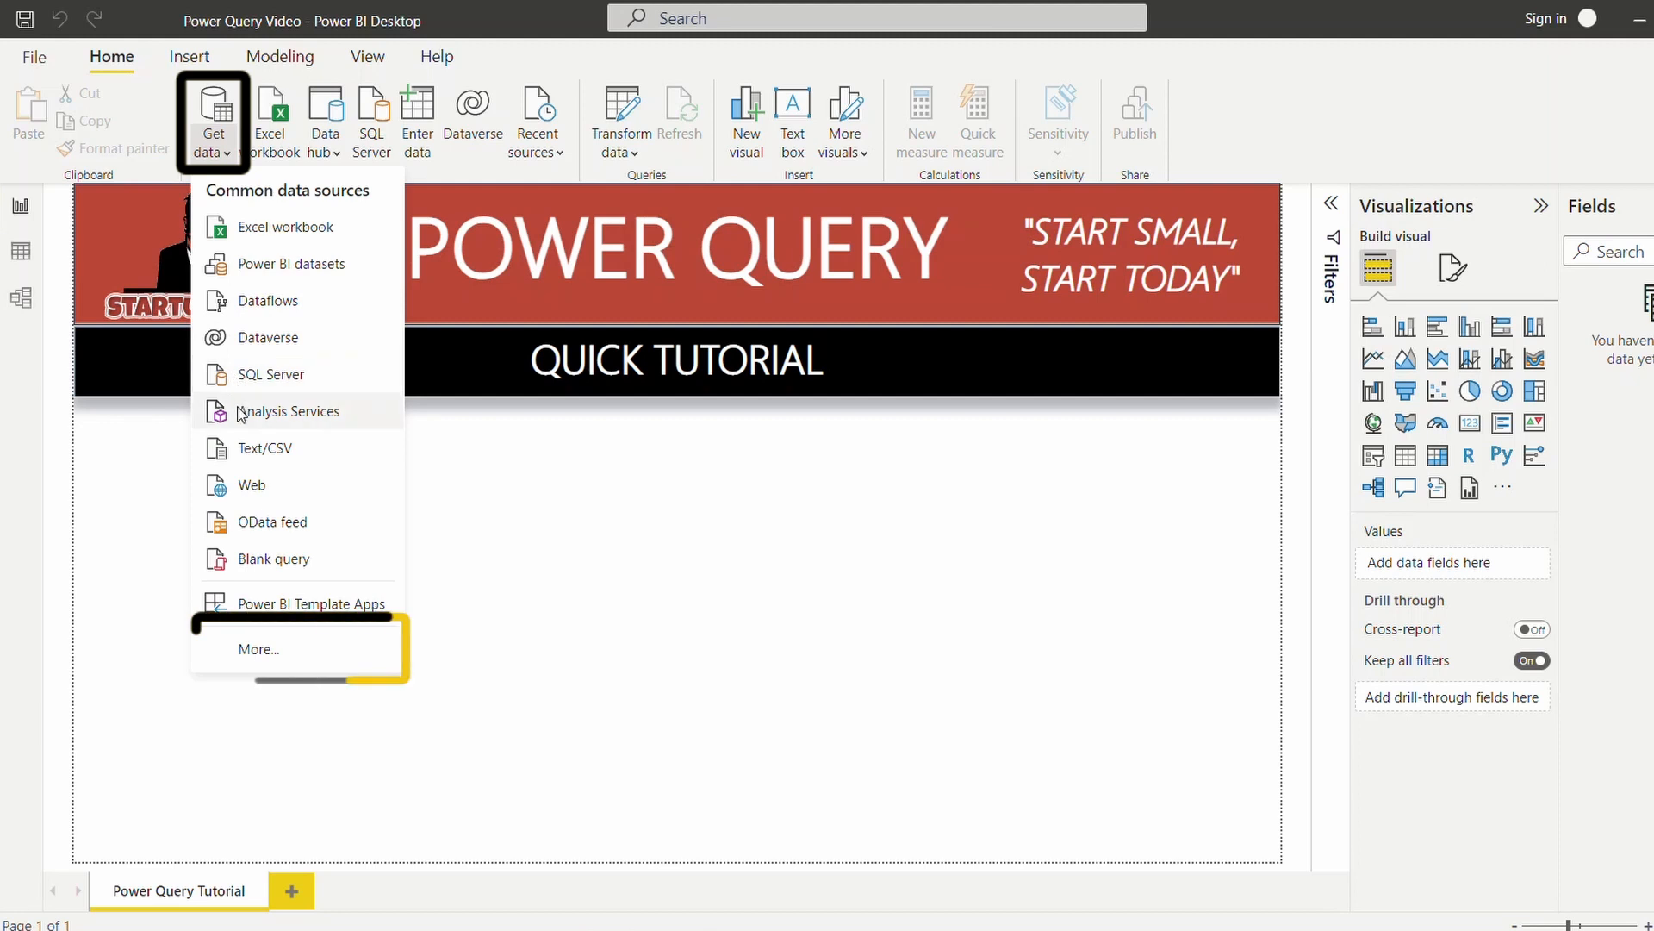
pyautogui.click(257, 649)
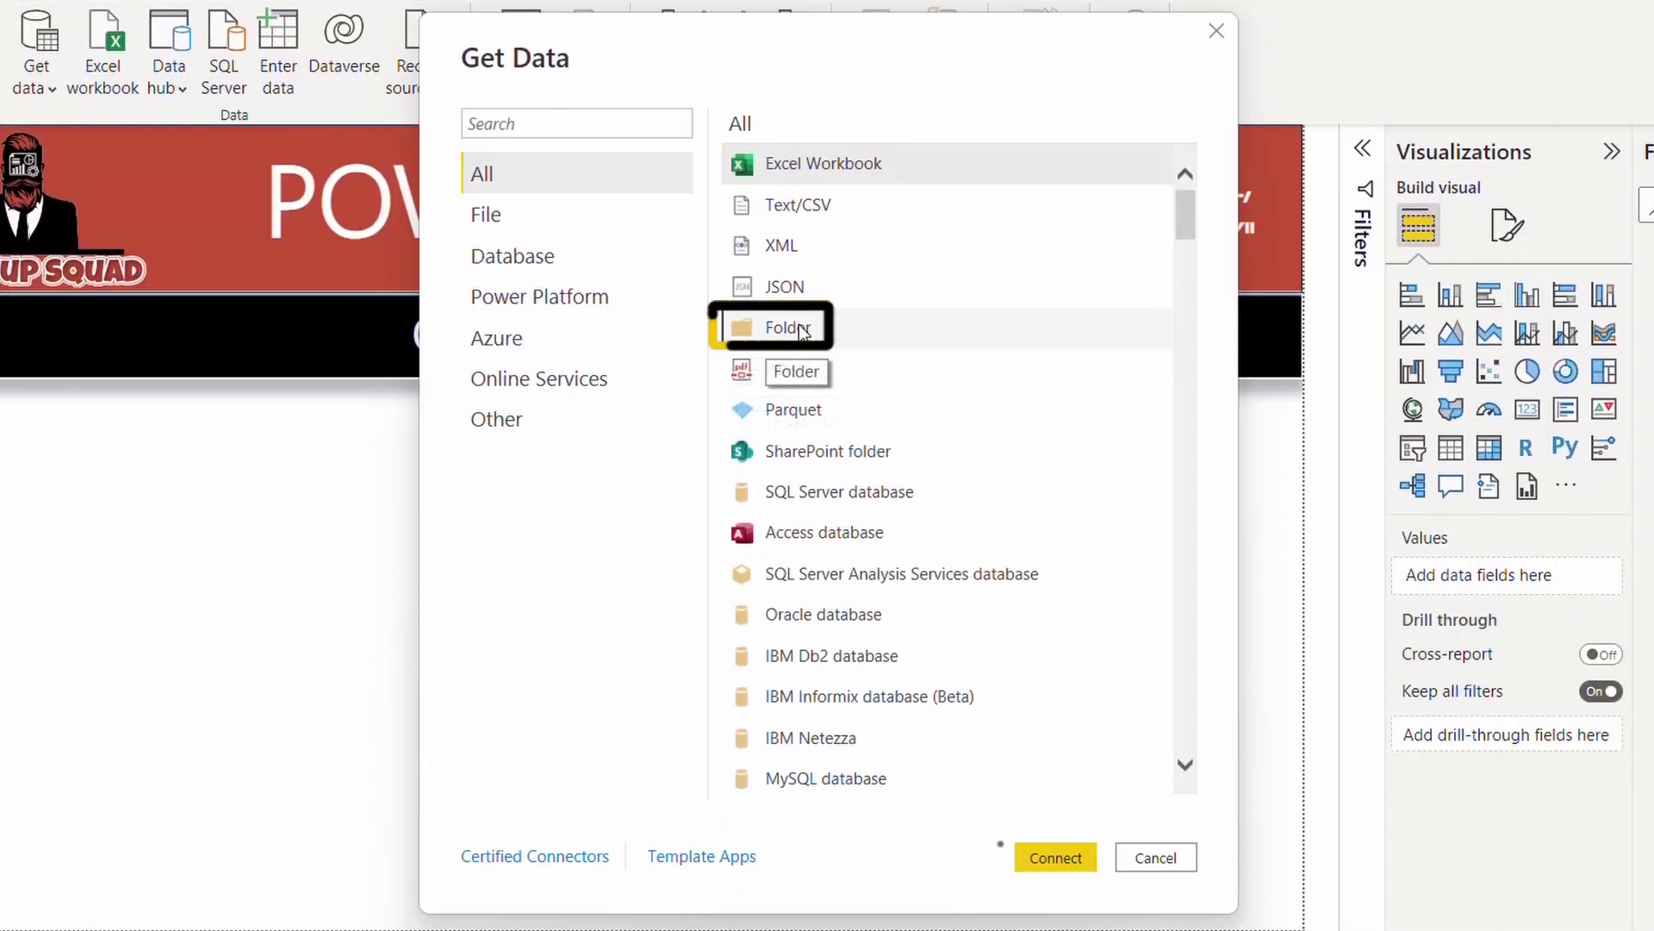
pyautogui.click(801, 331)
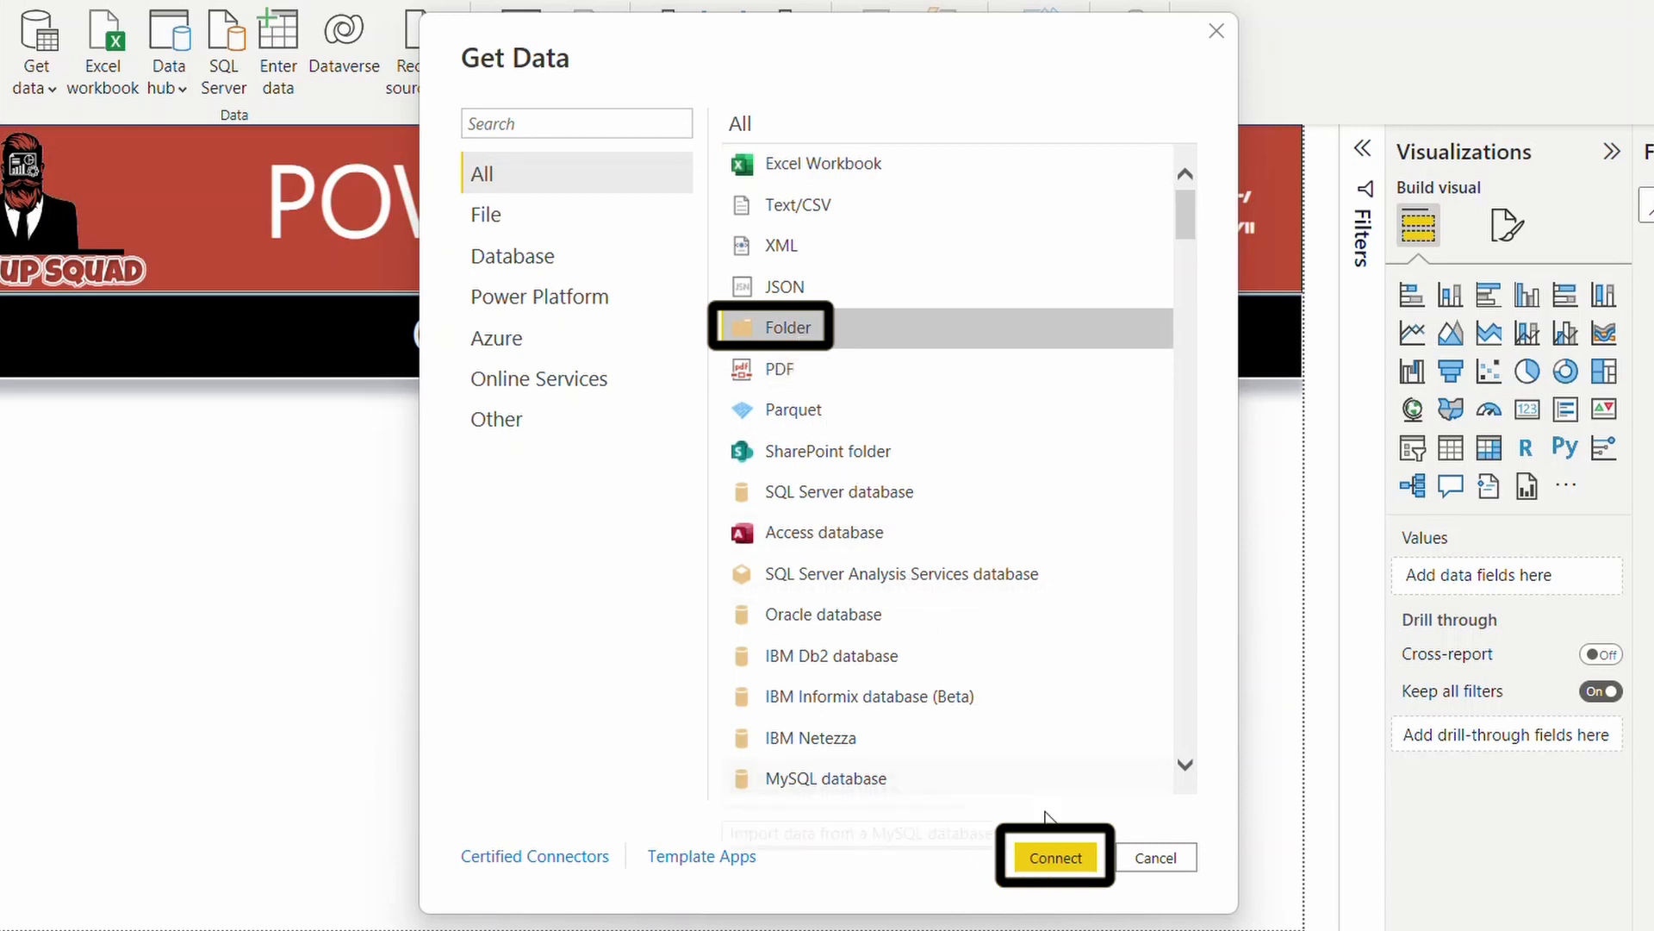
pyautogui.click(1053, 855)
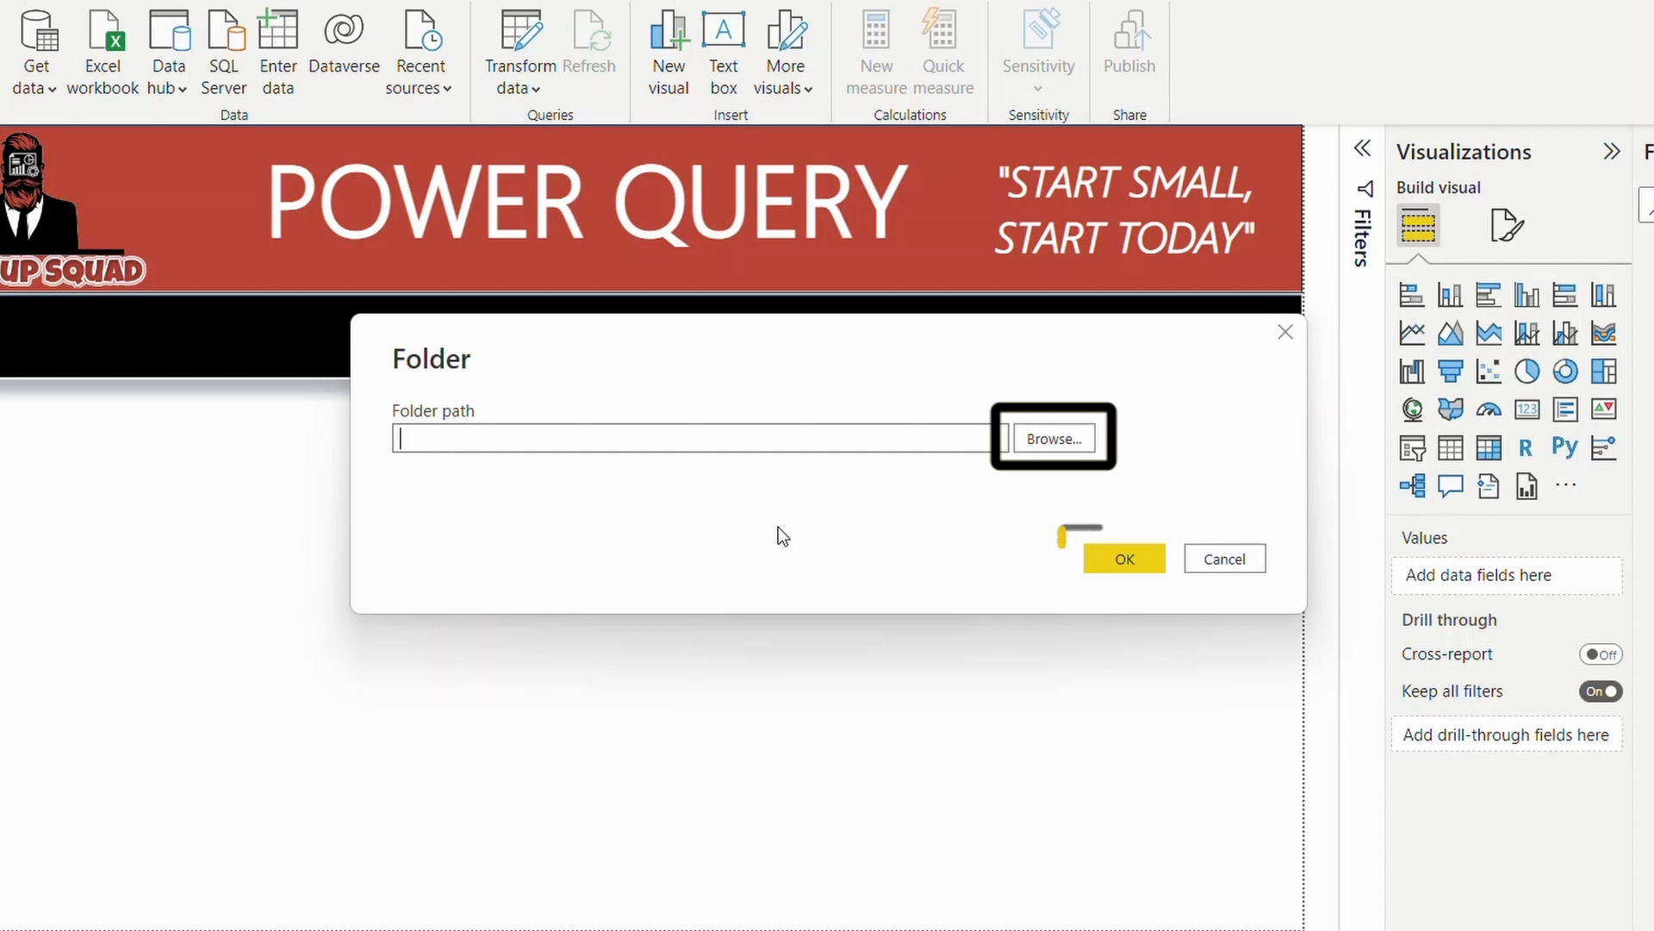
pyautogui.write('C:\\Users\\jzepl\\OneDrive\\Desktop\\Sales Folder')
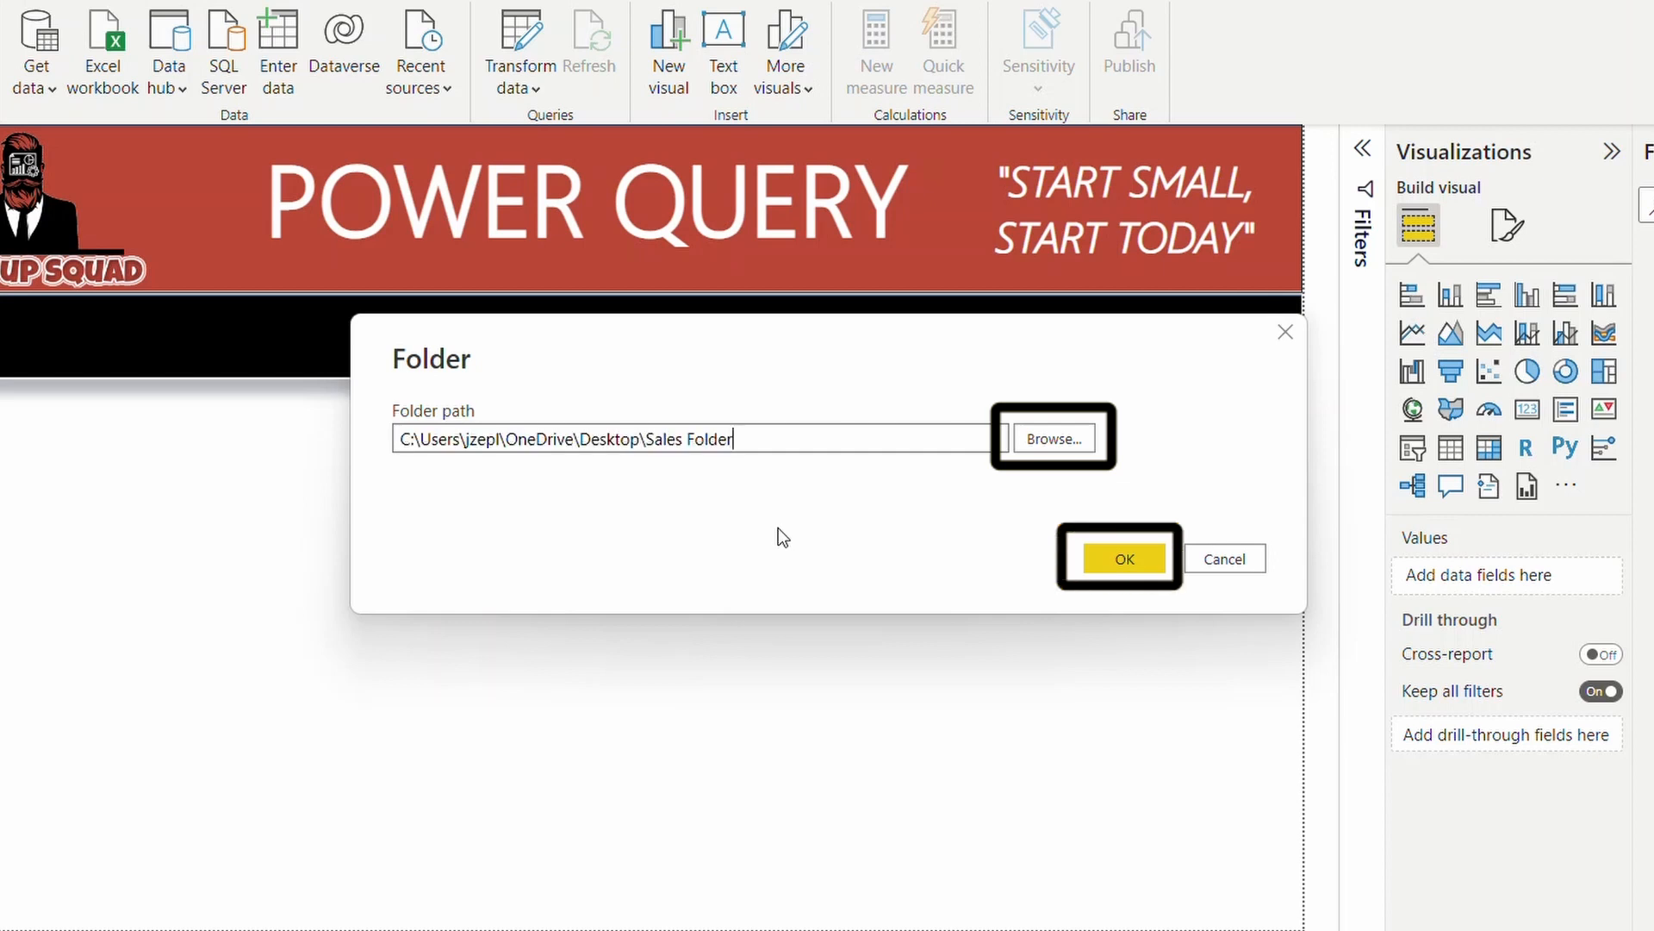
pyautogui.click(1094, 561)
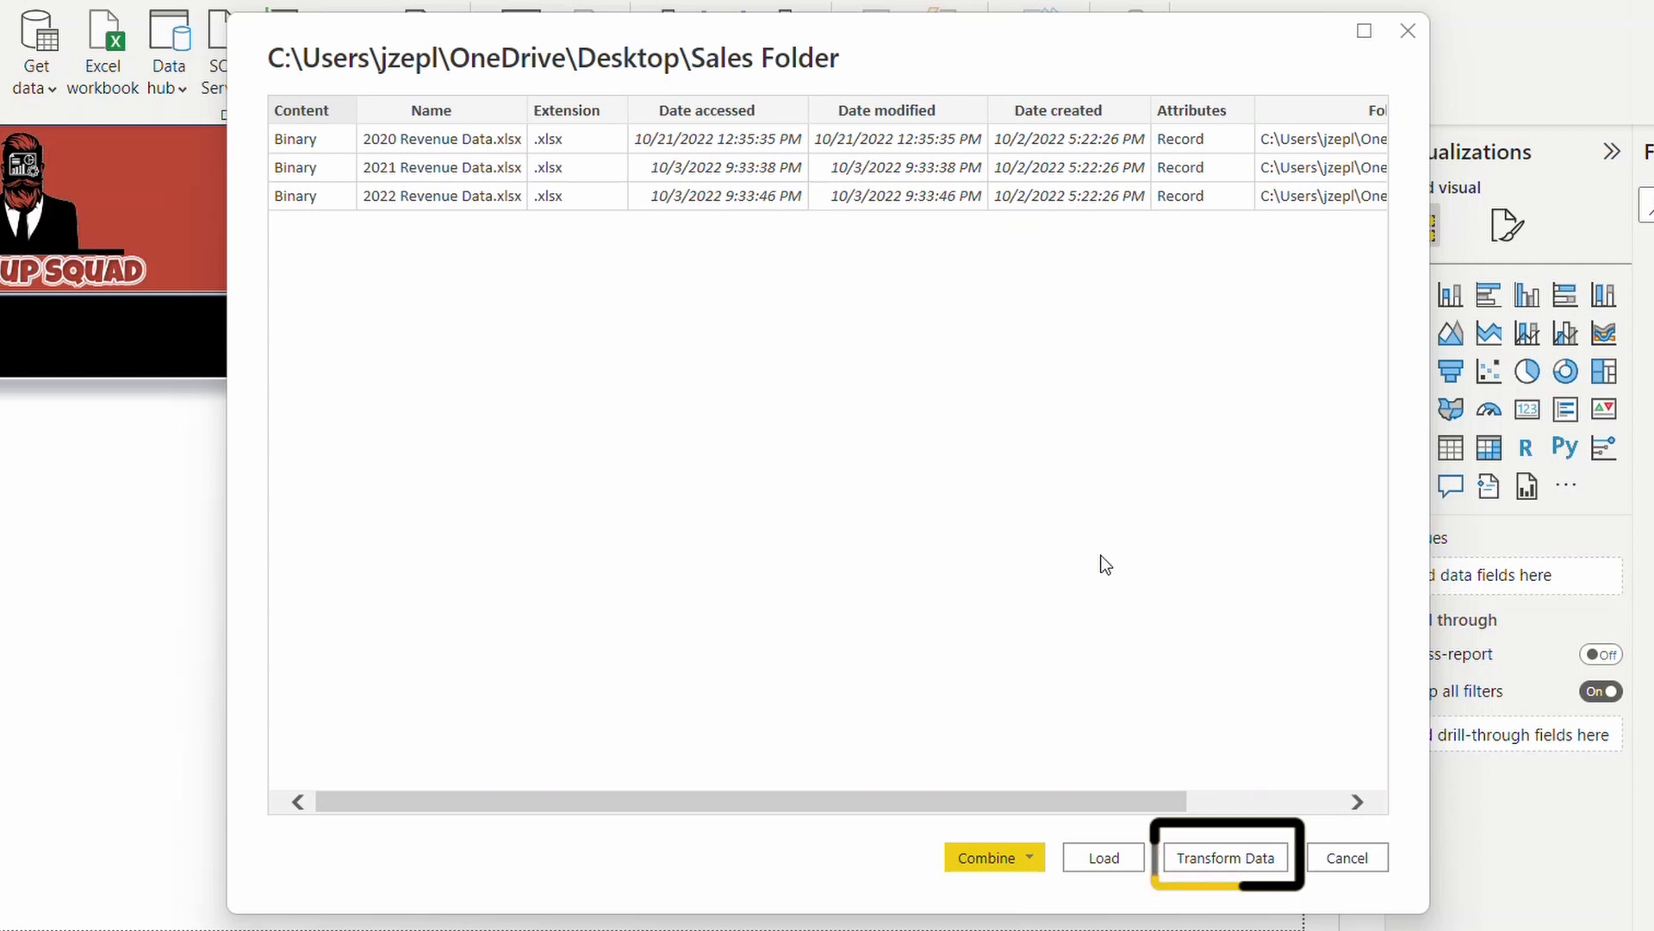
# Combine and transform the folder's files, extracting the Order Data object with the first file as the sample.
pyautogui.click(1031, 858)
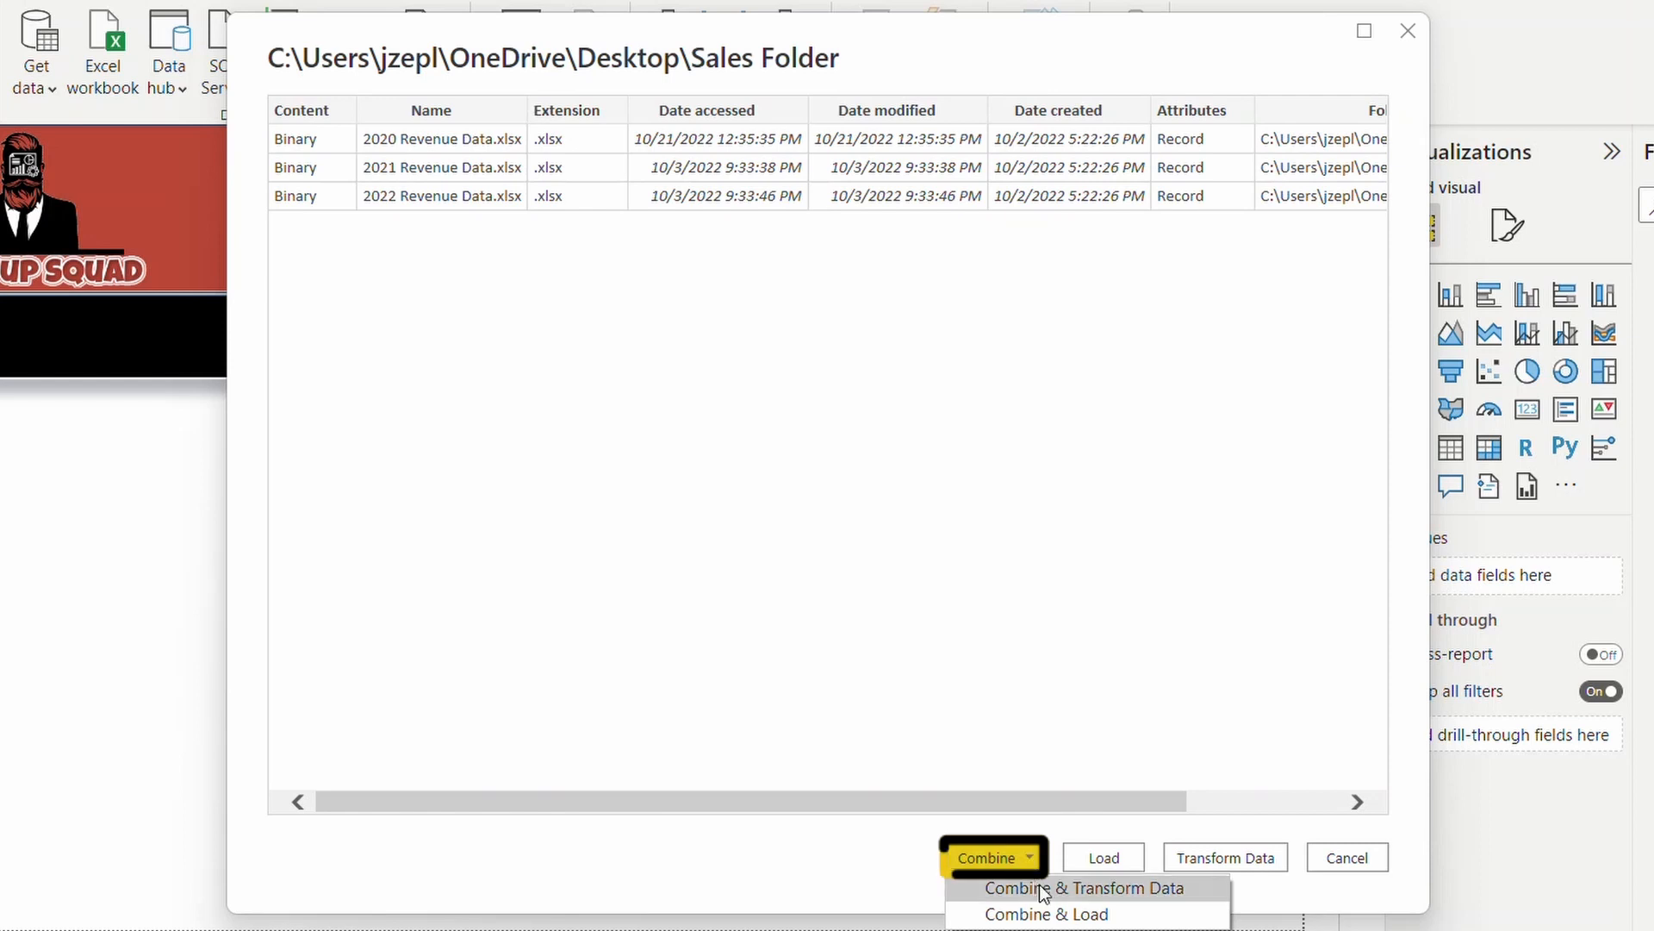
pyautogui.click(1053, 888)
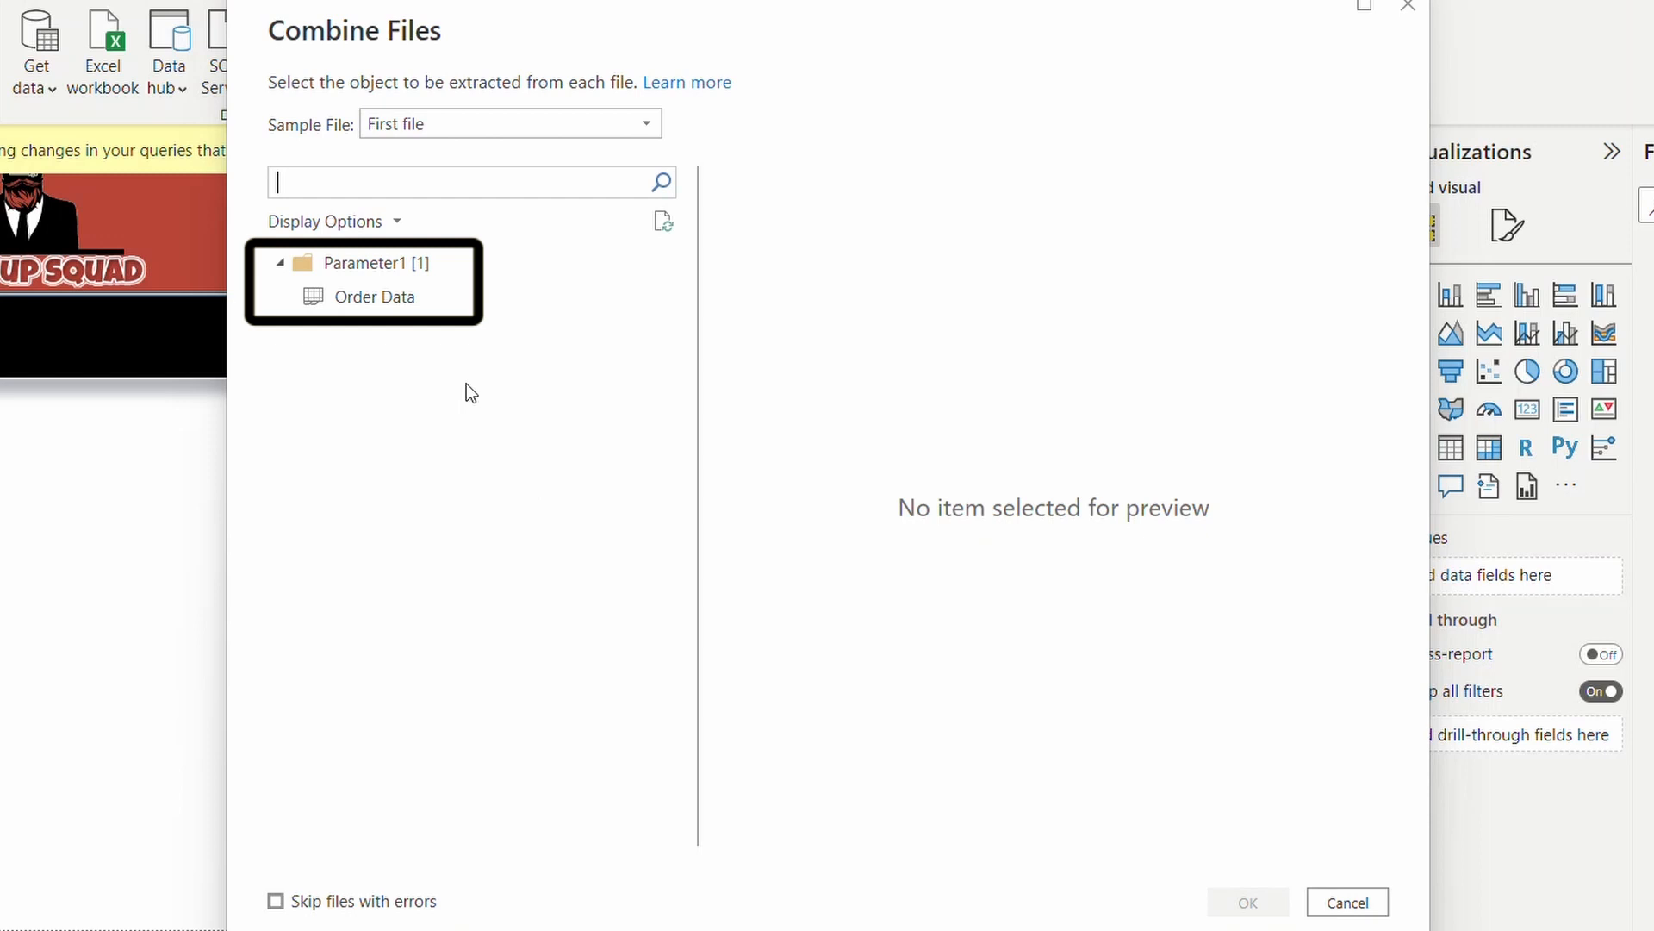
pyautogui.click(389, 309)
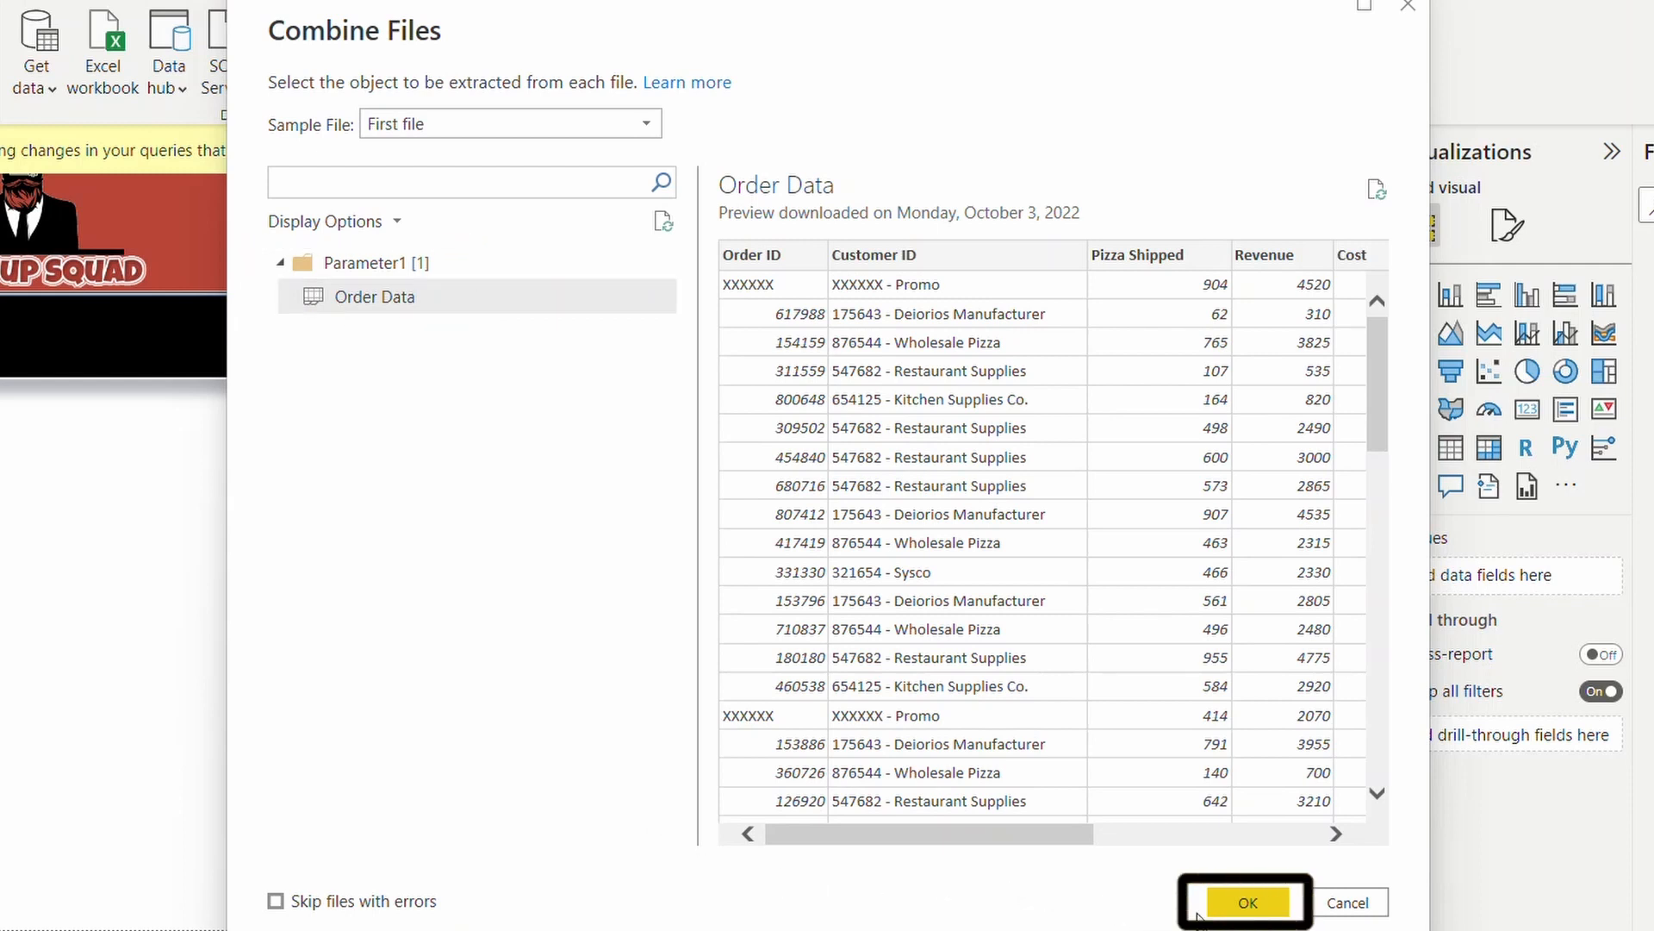
pyautogui.click(1249, 903)
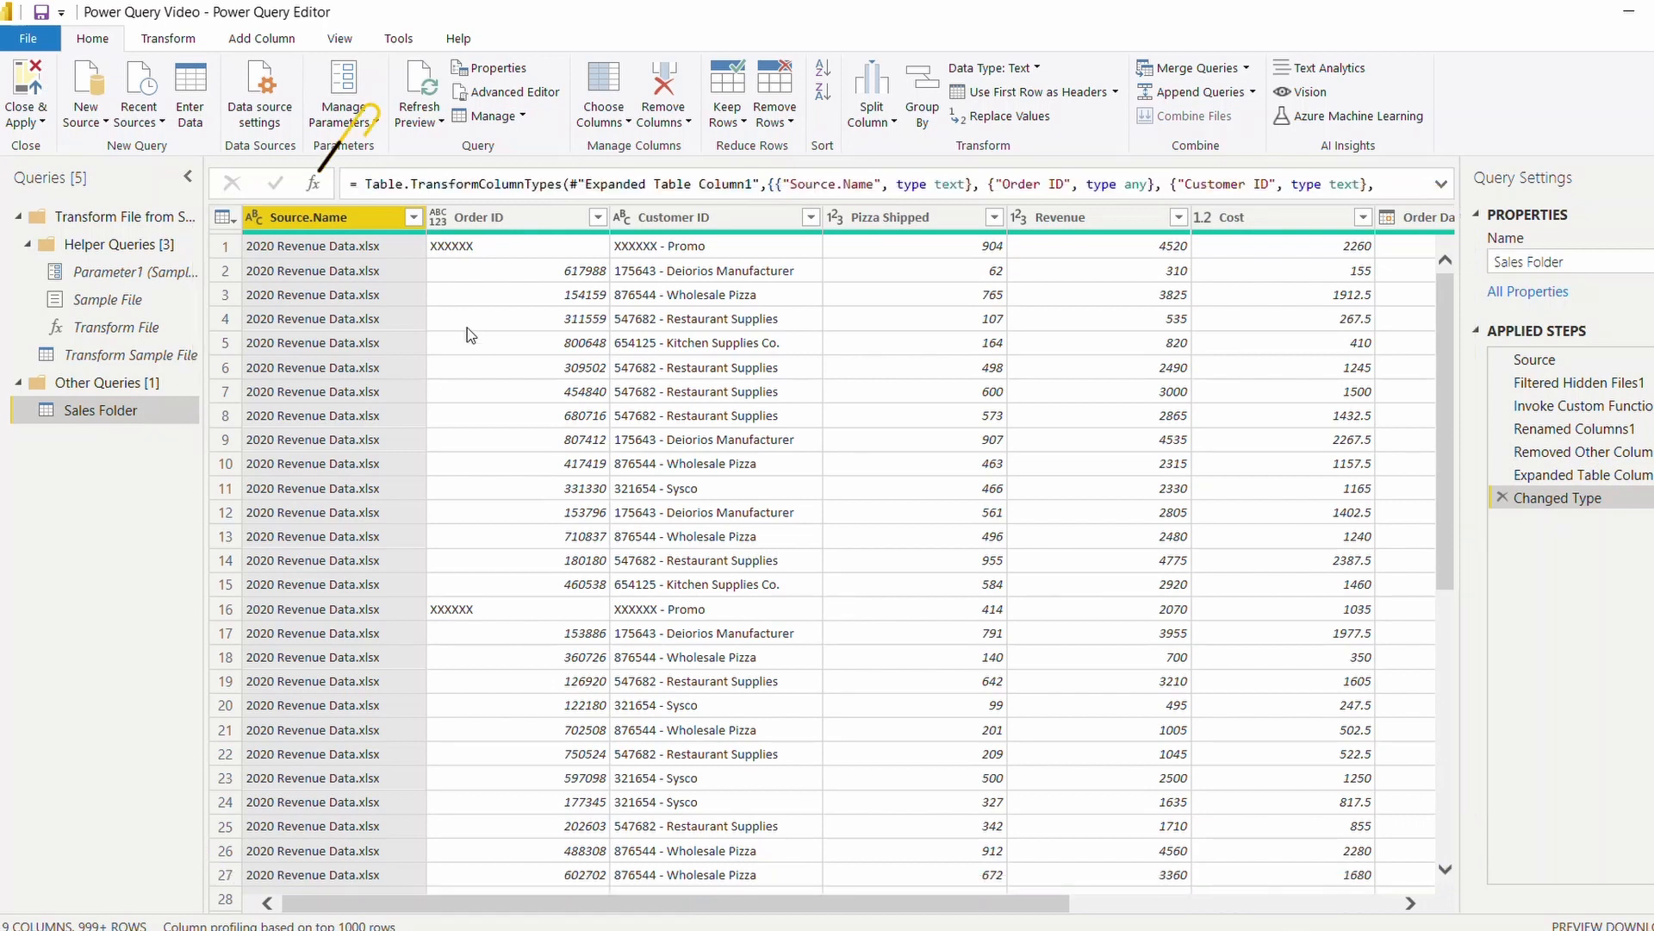
# Remove the Source.Name column and filter the XXXXXX rows out of the Order ID column.
pyautogui.rightClick(366, 222)
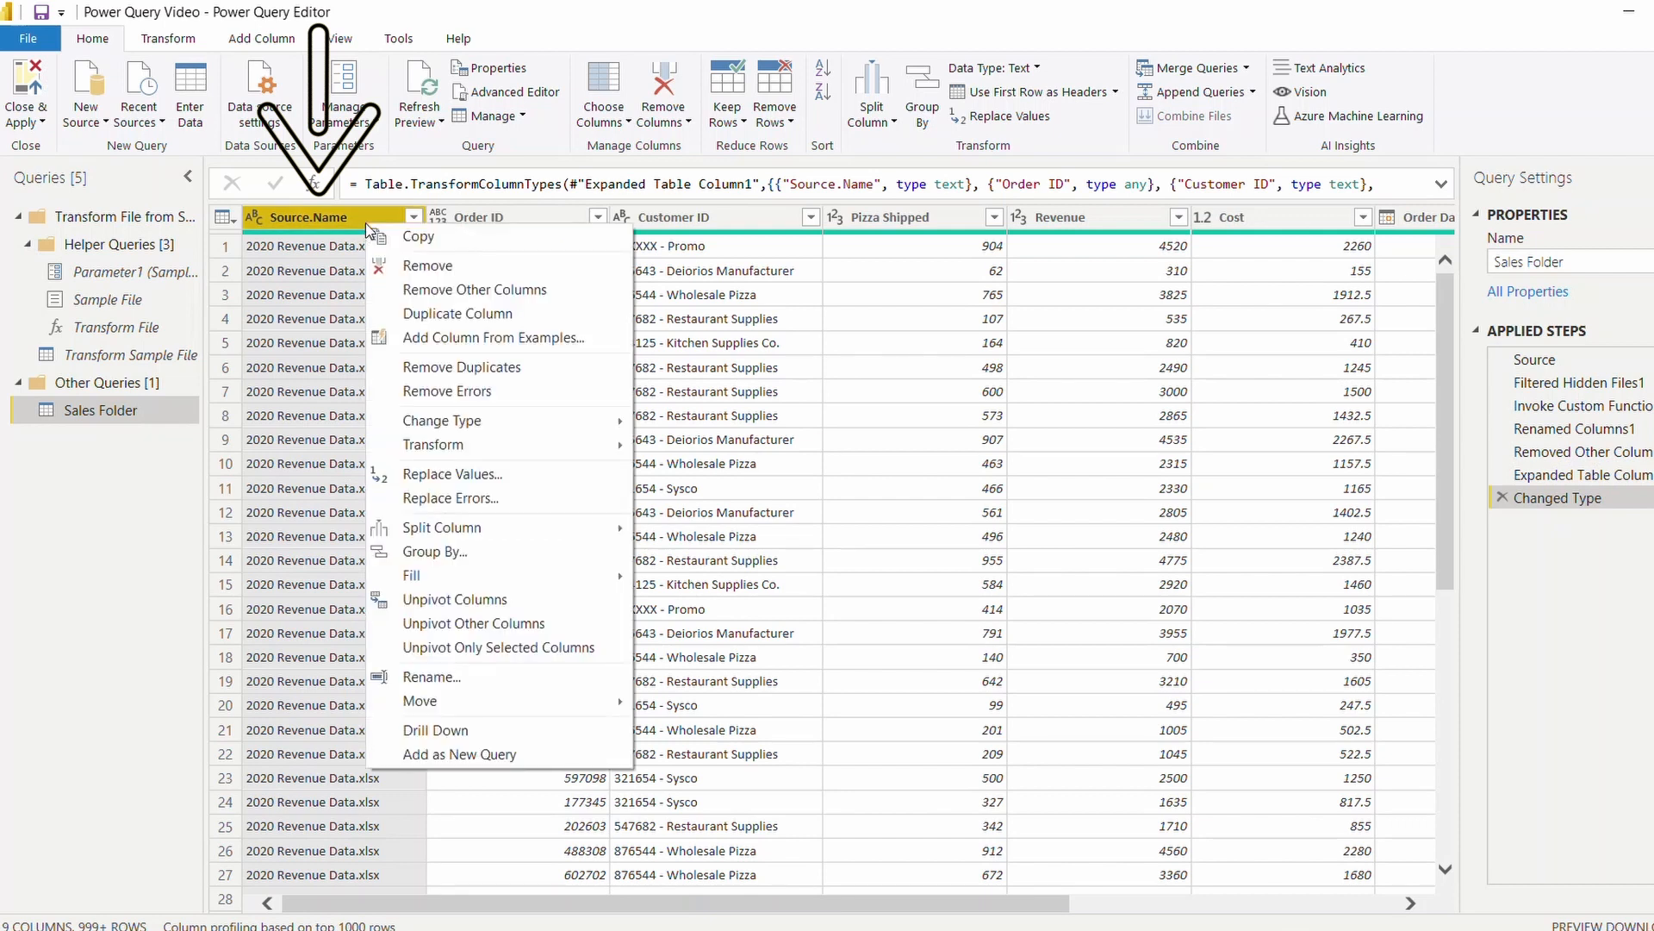
pyautogui.click(408, 267)
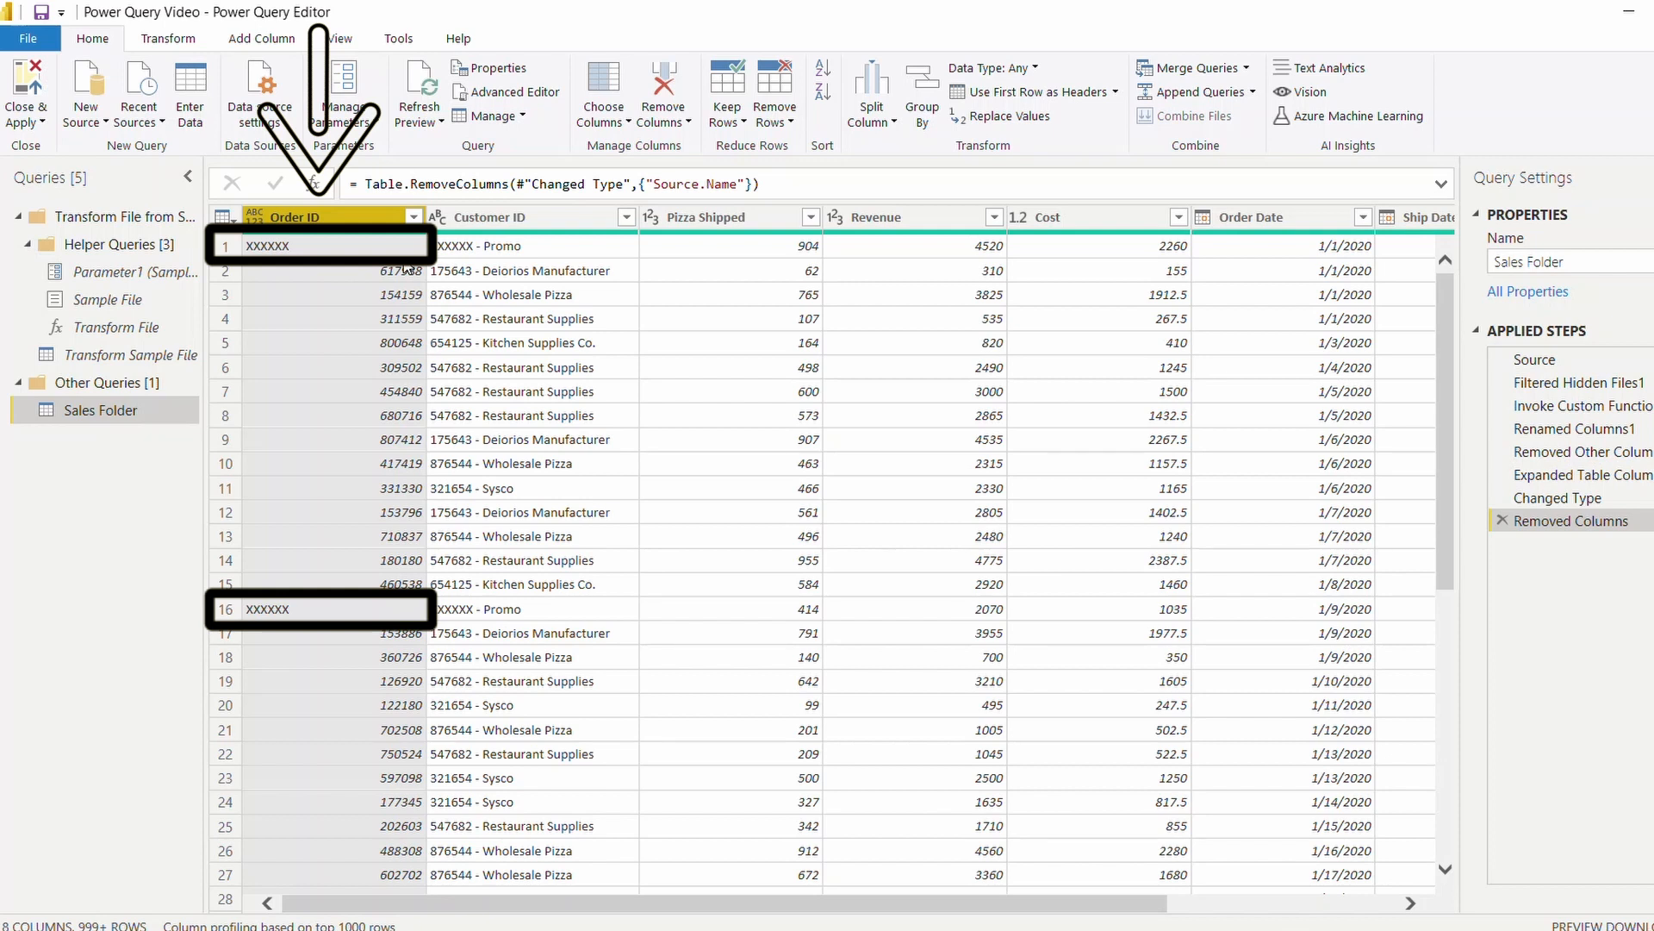
pyautogui.click(414, 218)
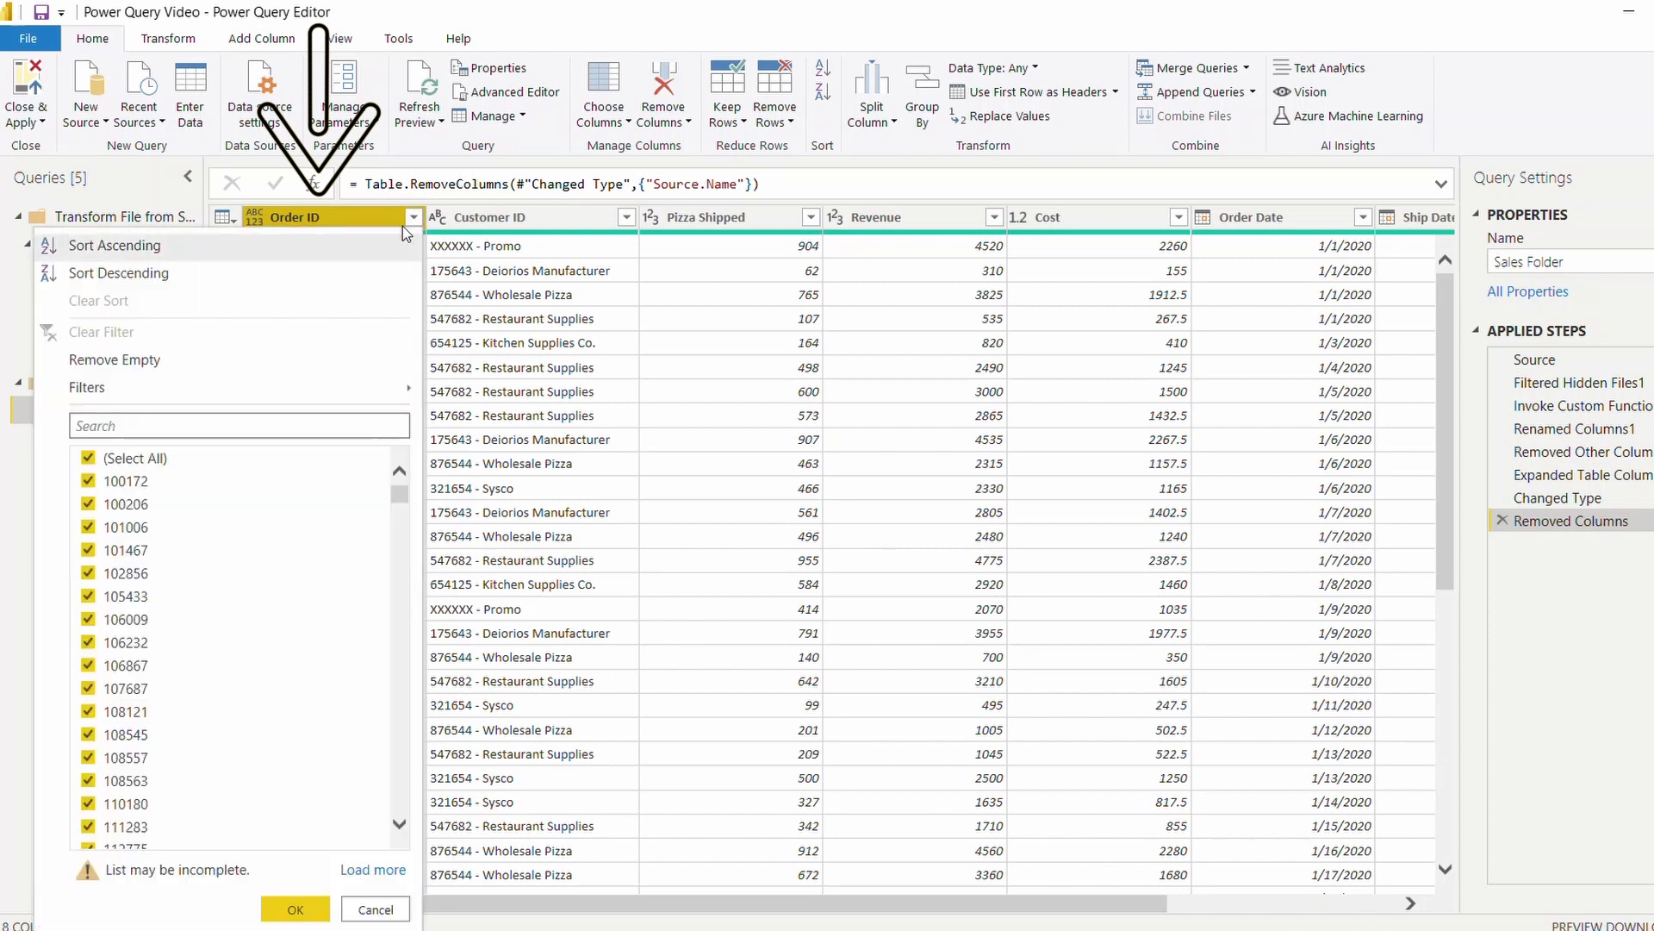
pyautogui.click(371, 426)
pyautogui.write('xxxxxx')
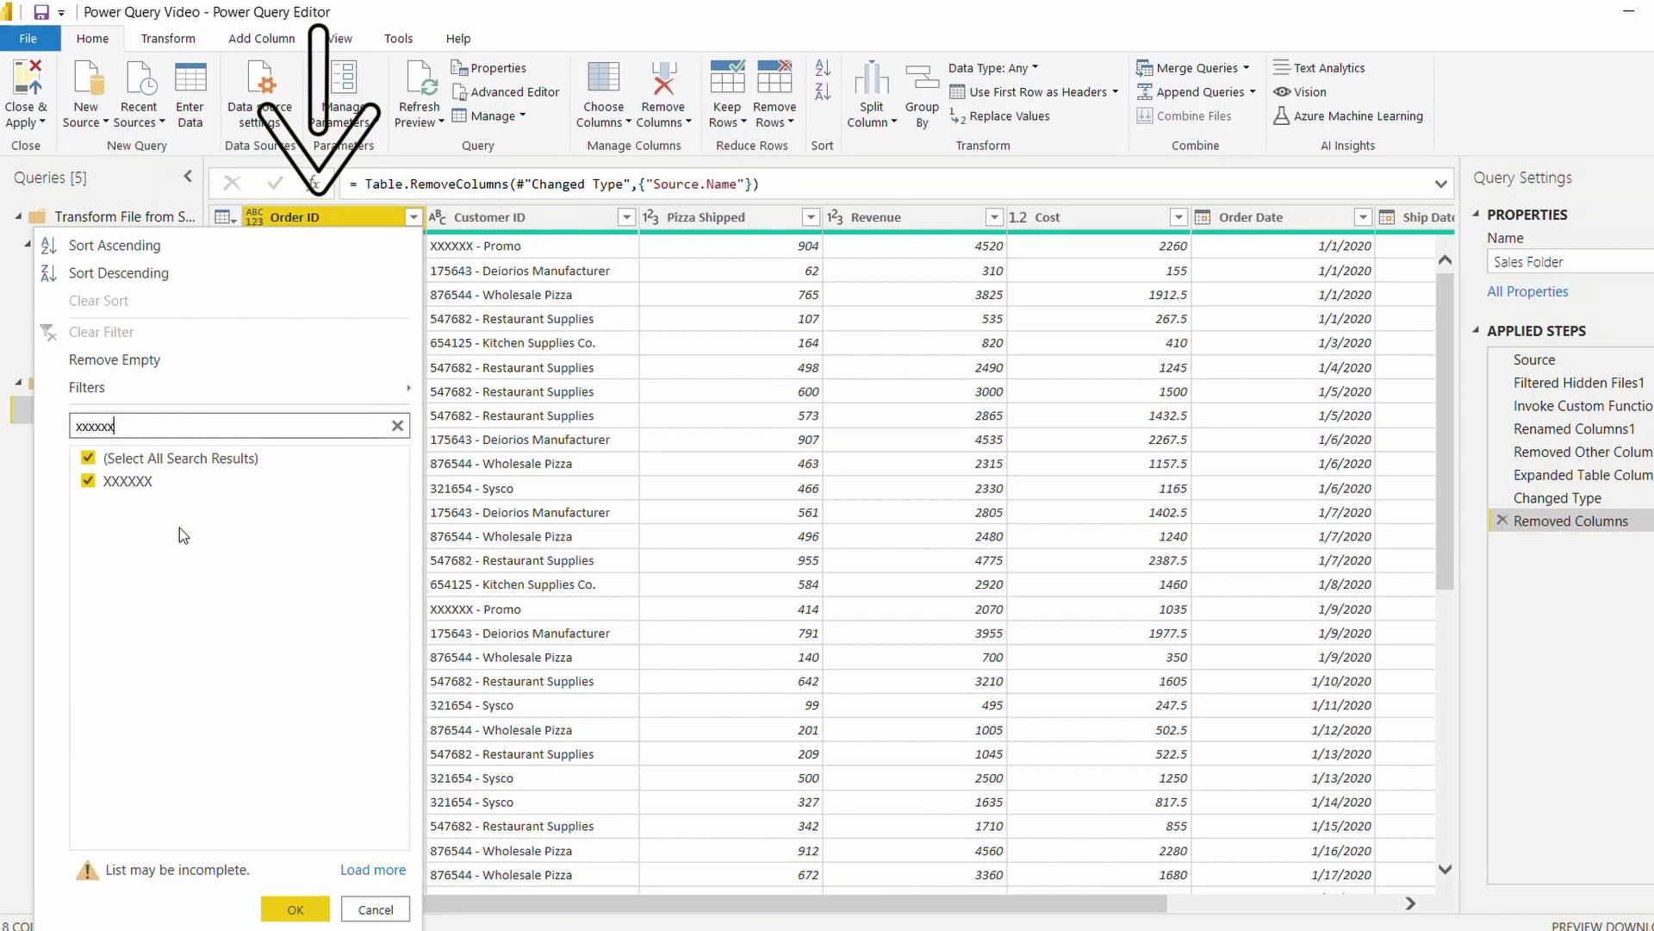
pyautogui.click(129, 482)
pyautogui.click(280, 910)
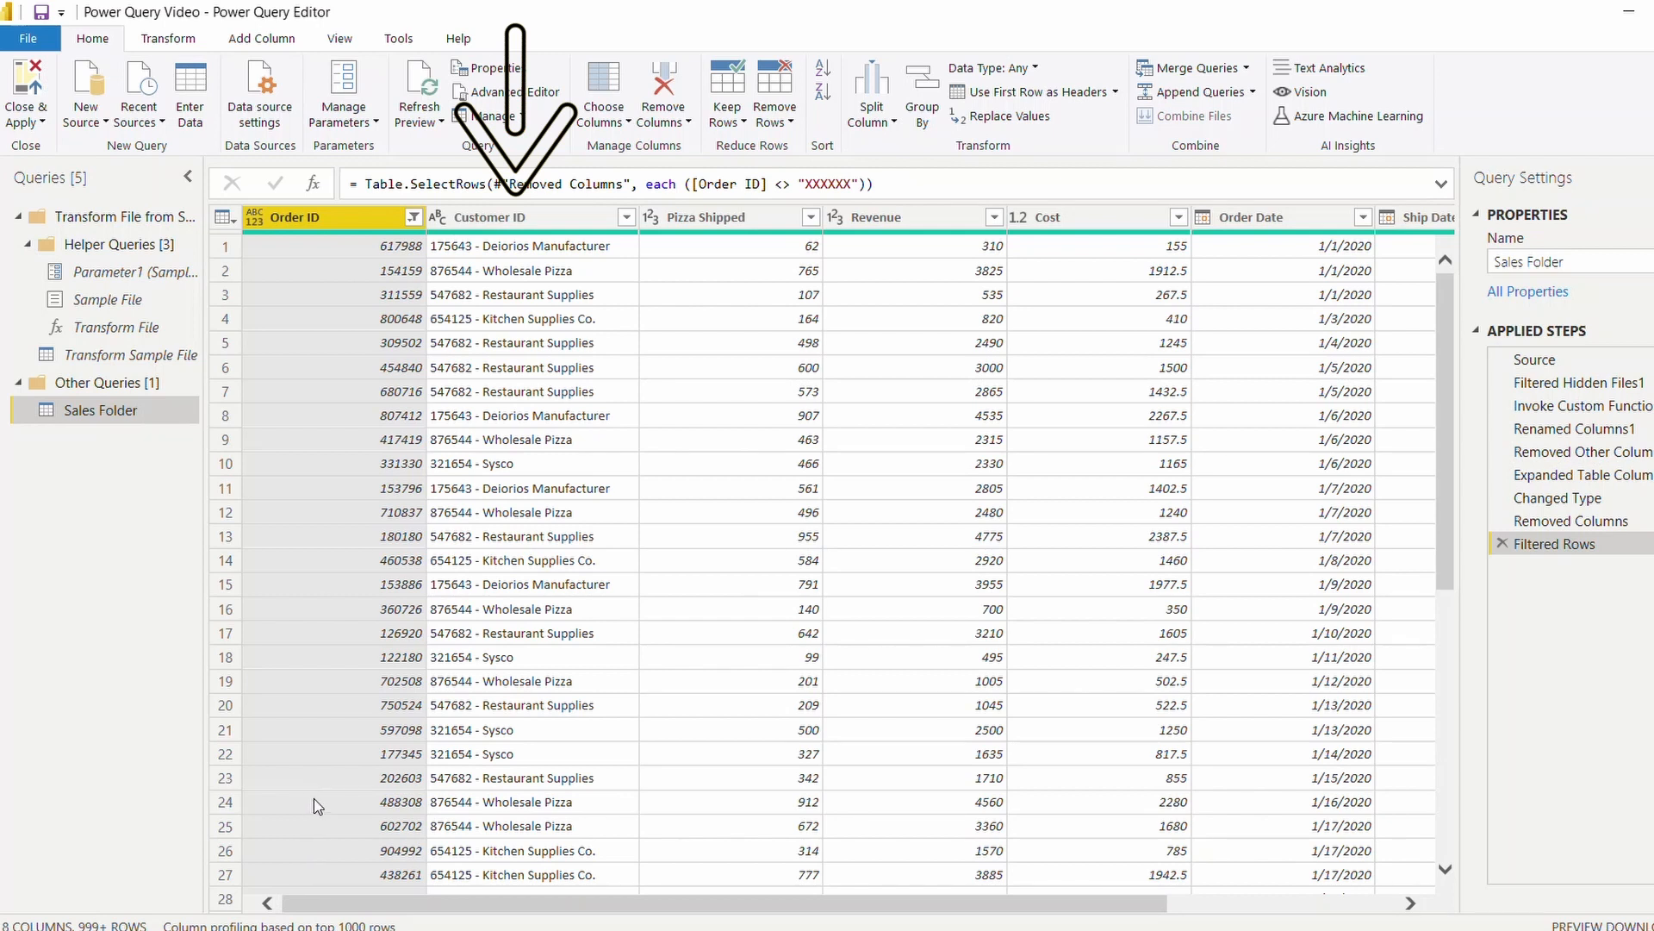
# Split the Customer ID column by a custom hyphen delimiter at each occurrence.
pyautogui.rightClick(520, 219)
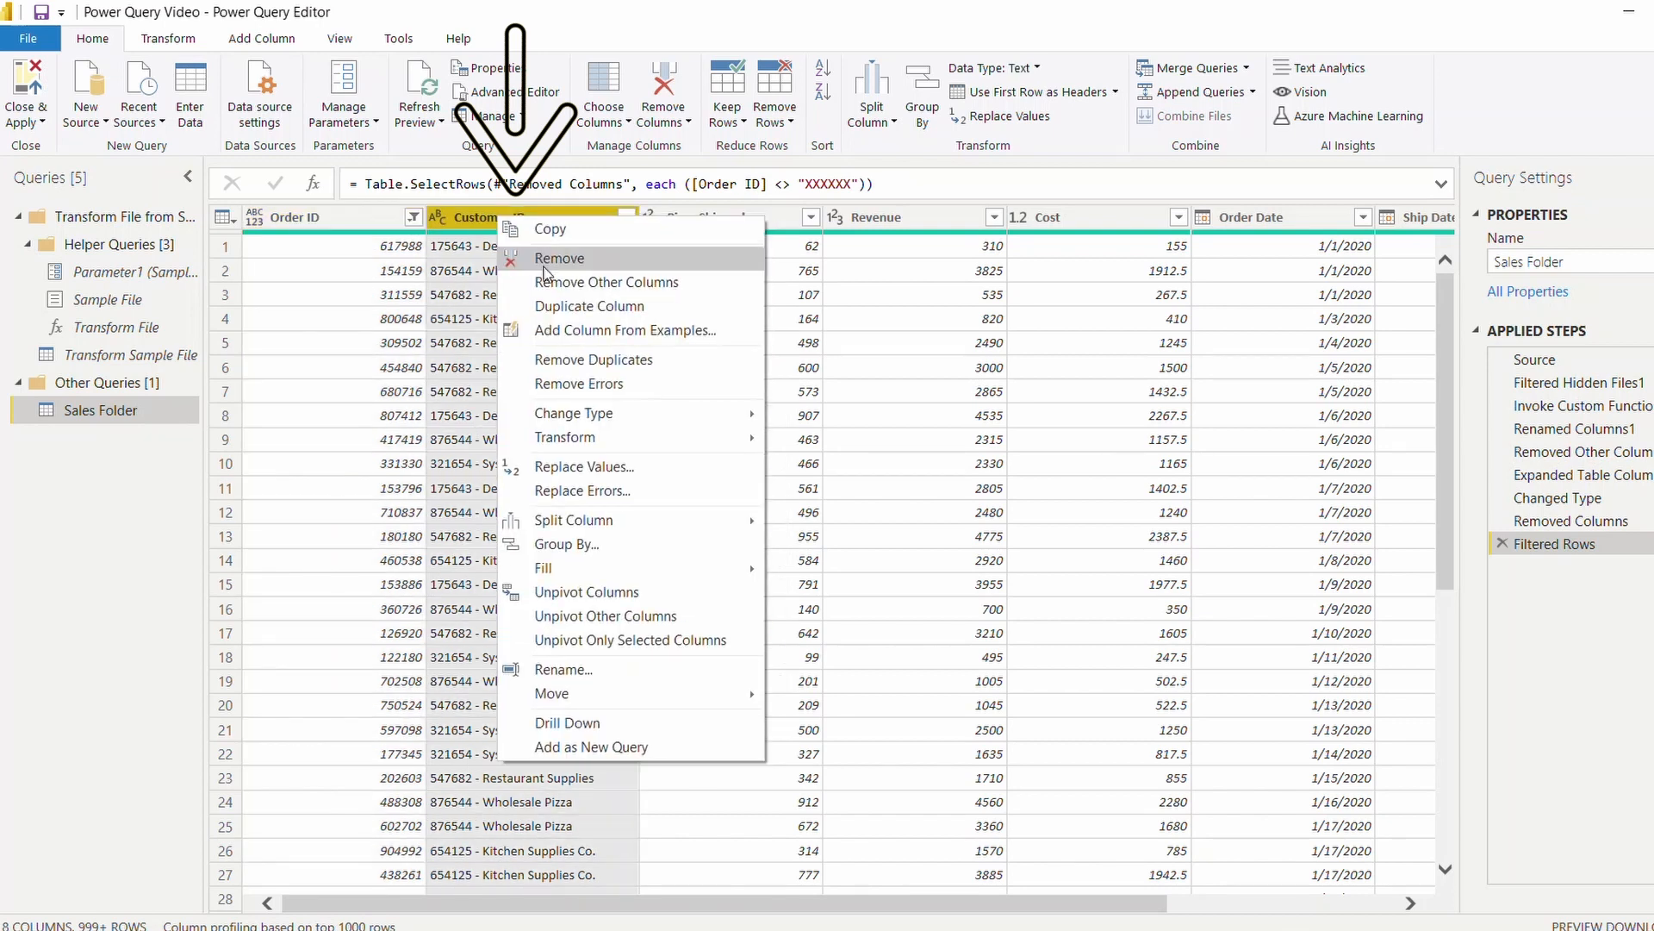
pyautogui.moveTo(568, 524)
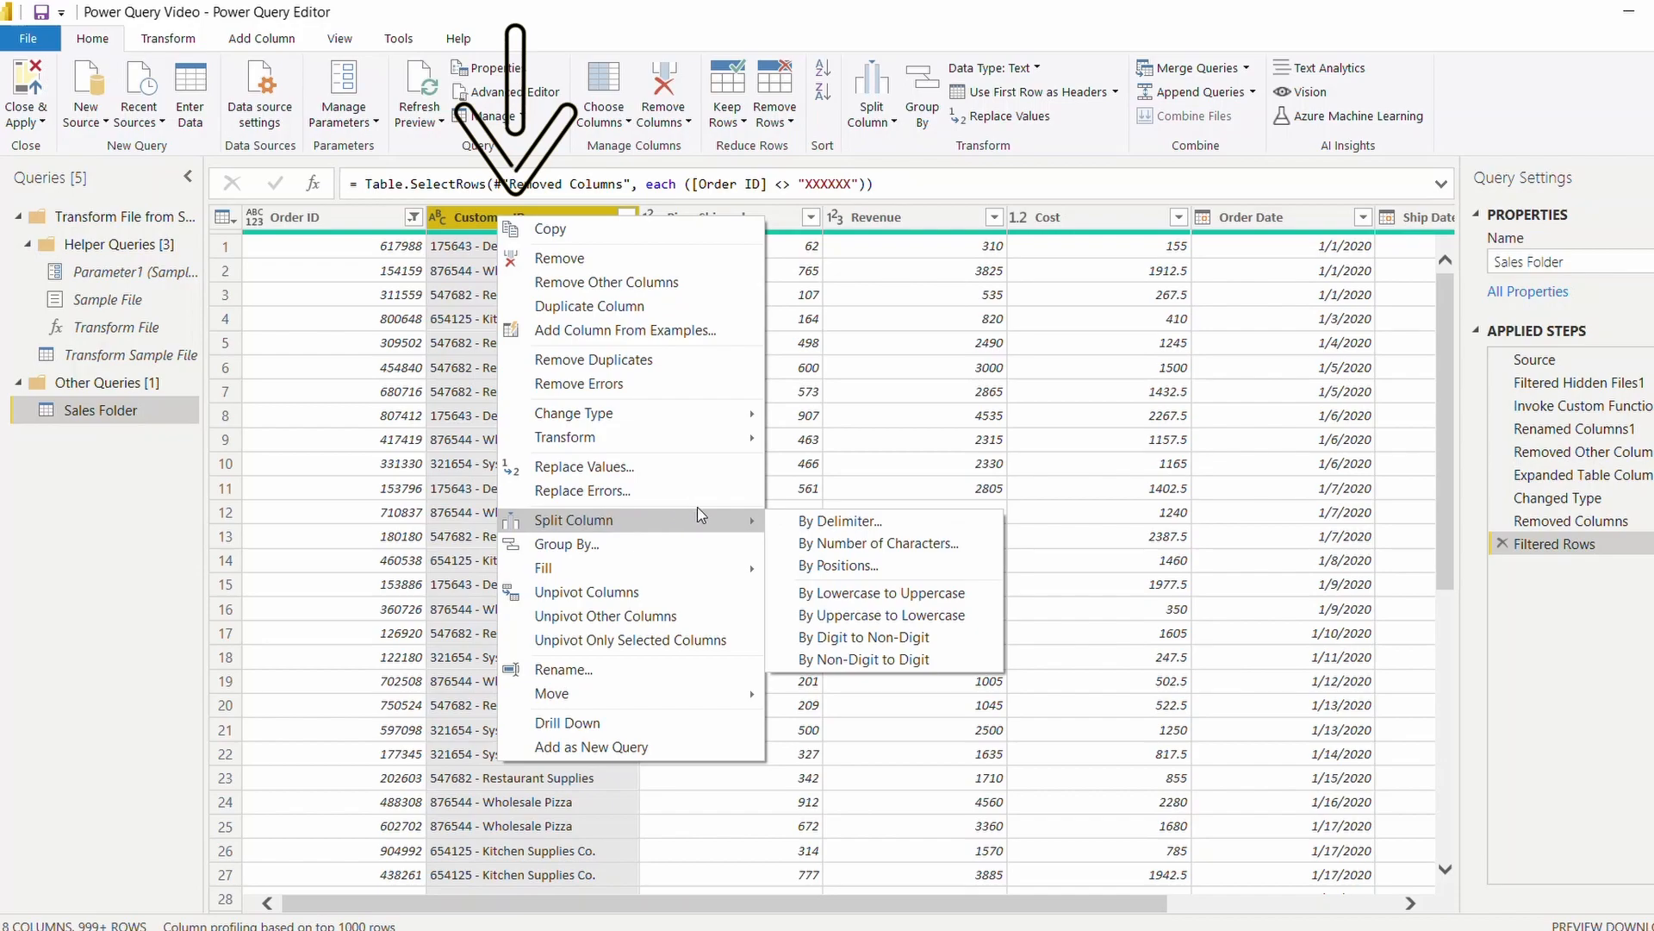
pyautogui.click(840, 520)
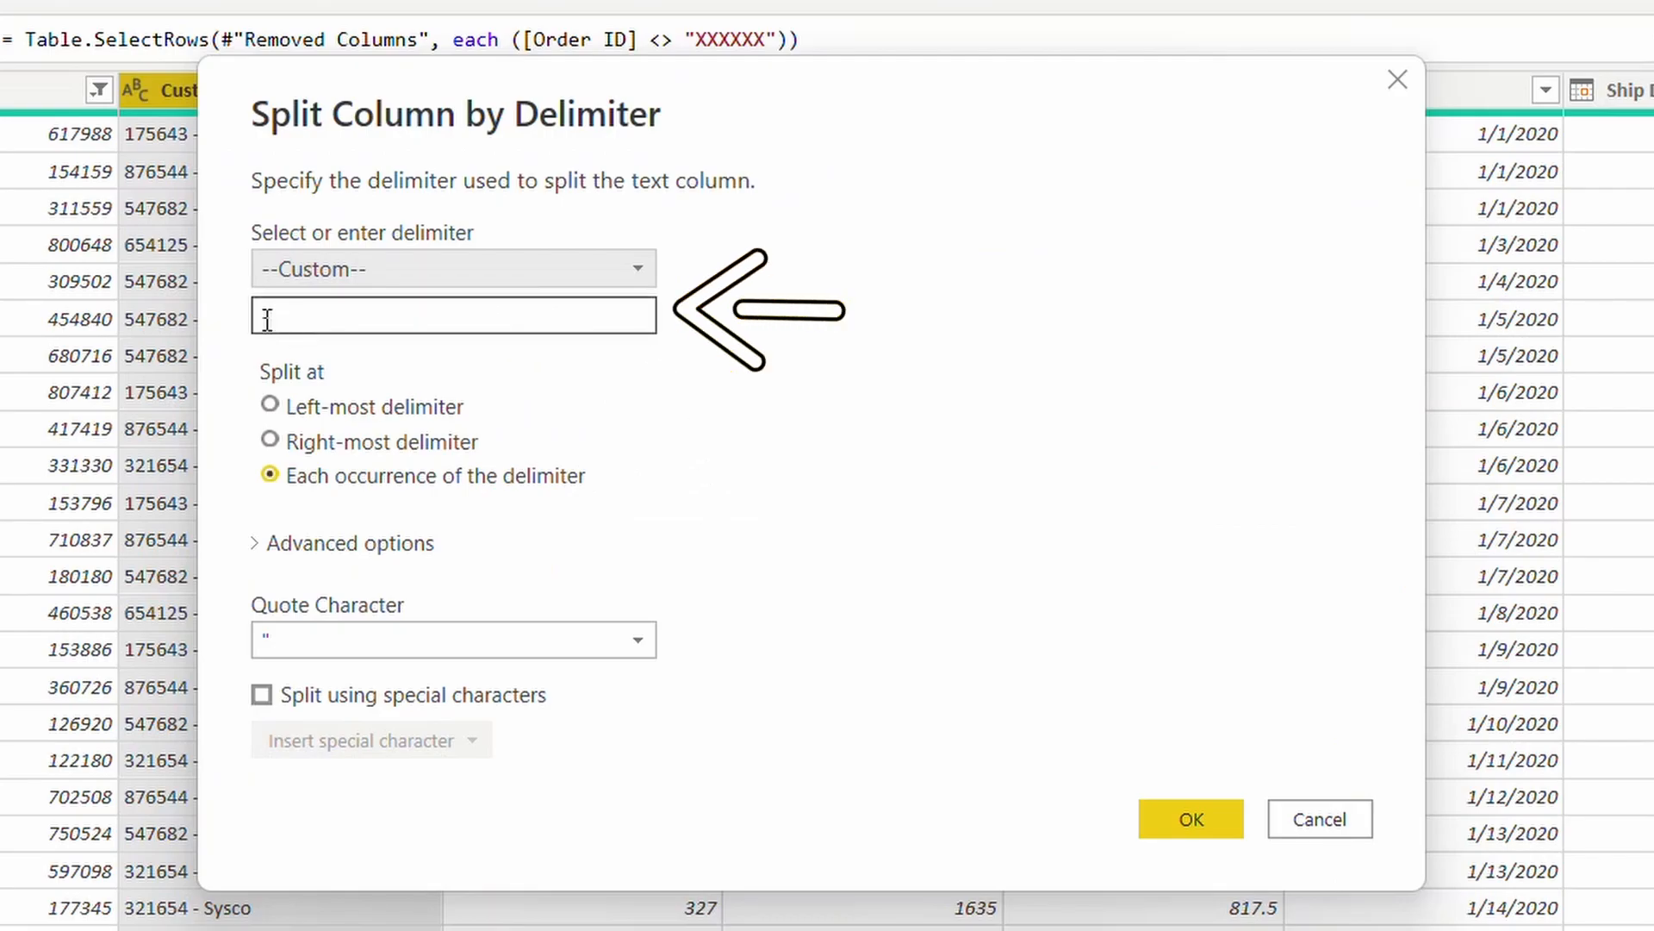
pyautogui.moveTo(279, 314); pyautogui.dragTo(226, 312)
pyautogui.click(509, 364)
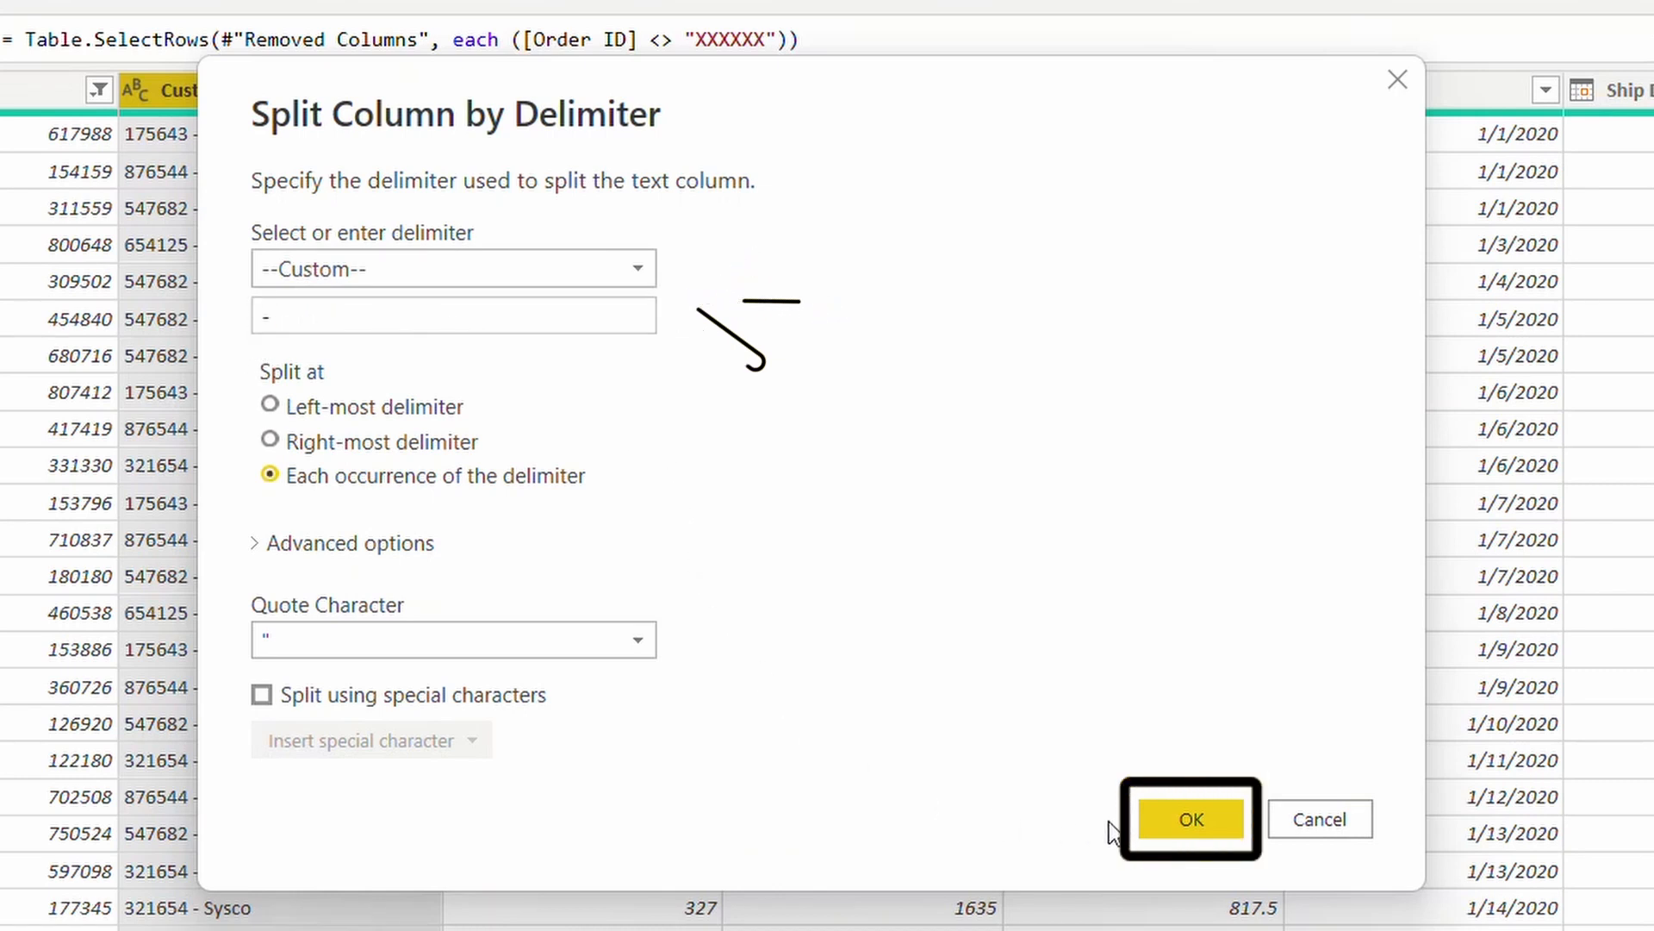
pyautogui.click(1191, 818)
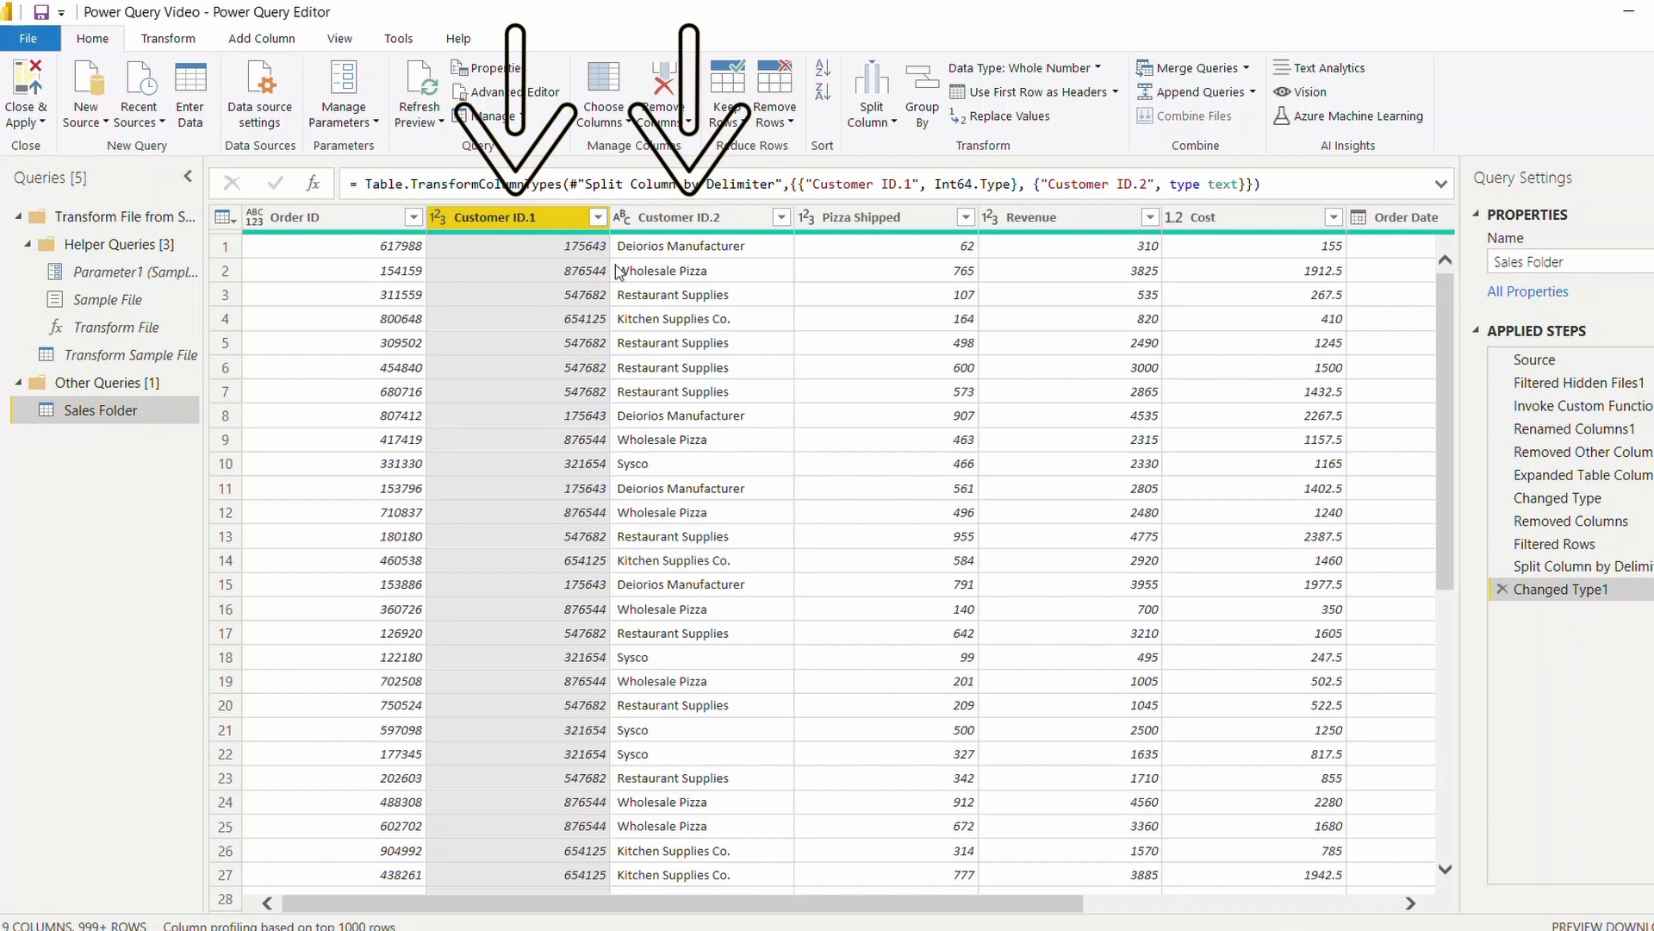
# Rename the Customer ID.1 column as Customer ID and the Customer ID.2 column as Customer Name.
pyautogui.doubleClick(545, 222)
pyautogui.press('Return')
pyautogui.press('BackSpace')
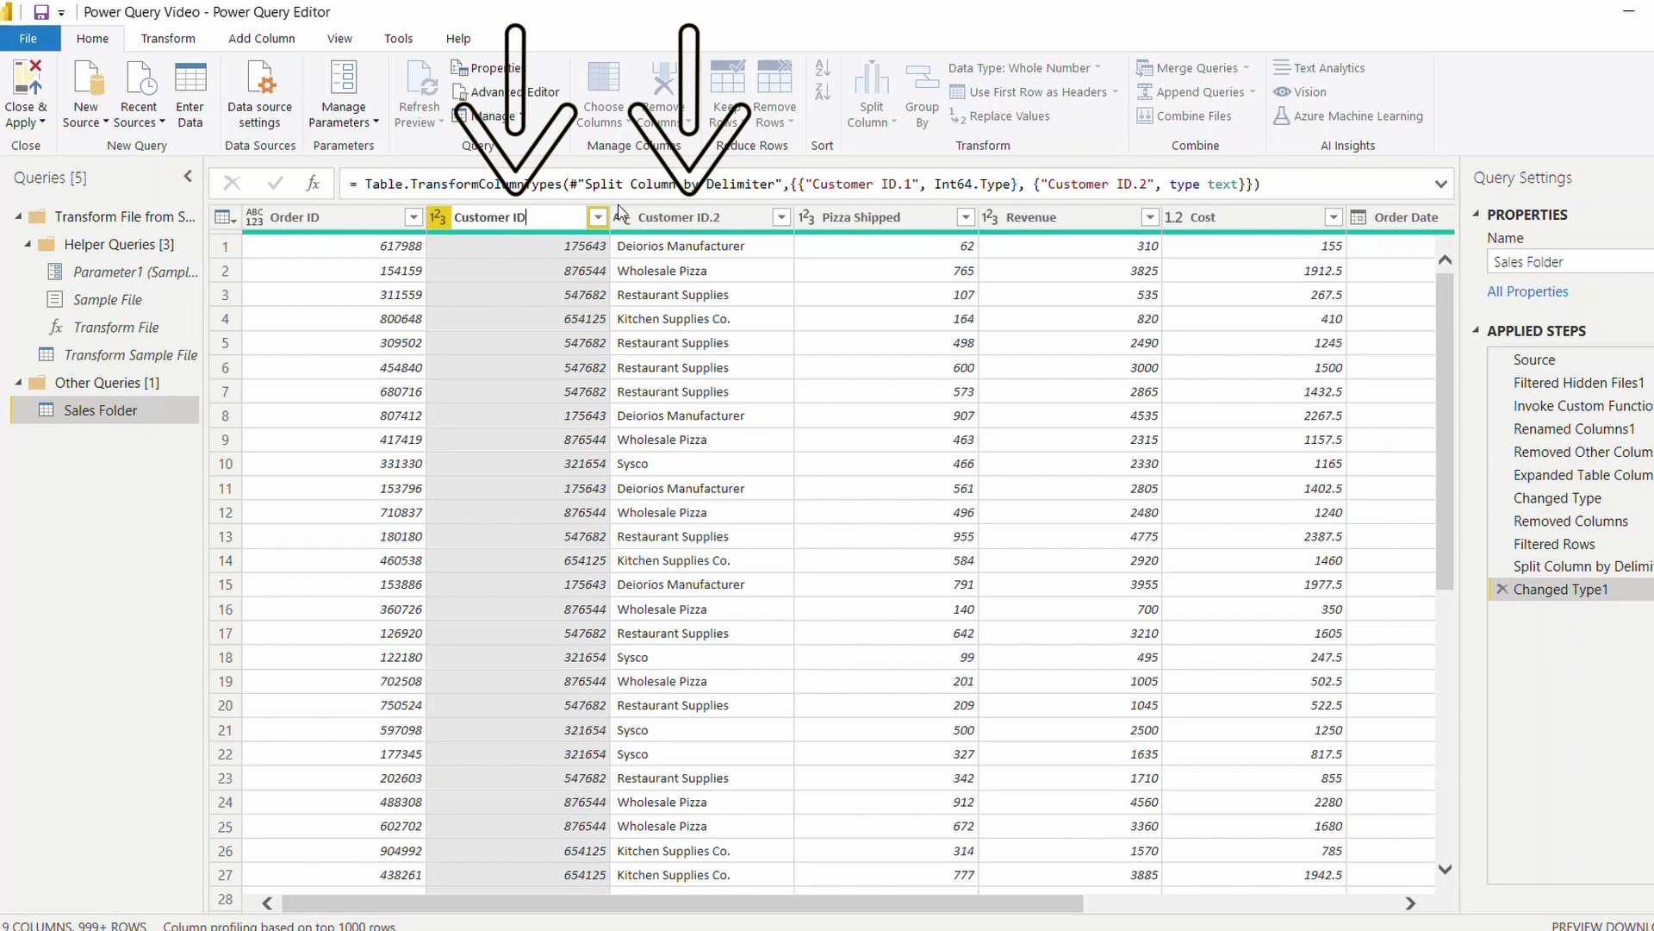
pyautogui.doubleClick(732, 217)
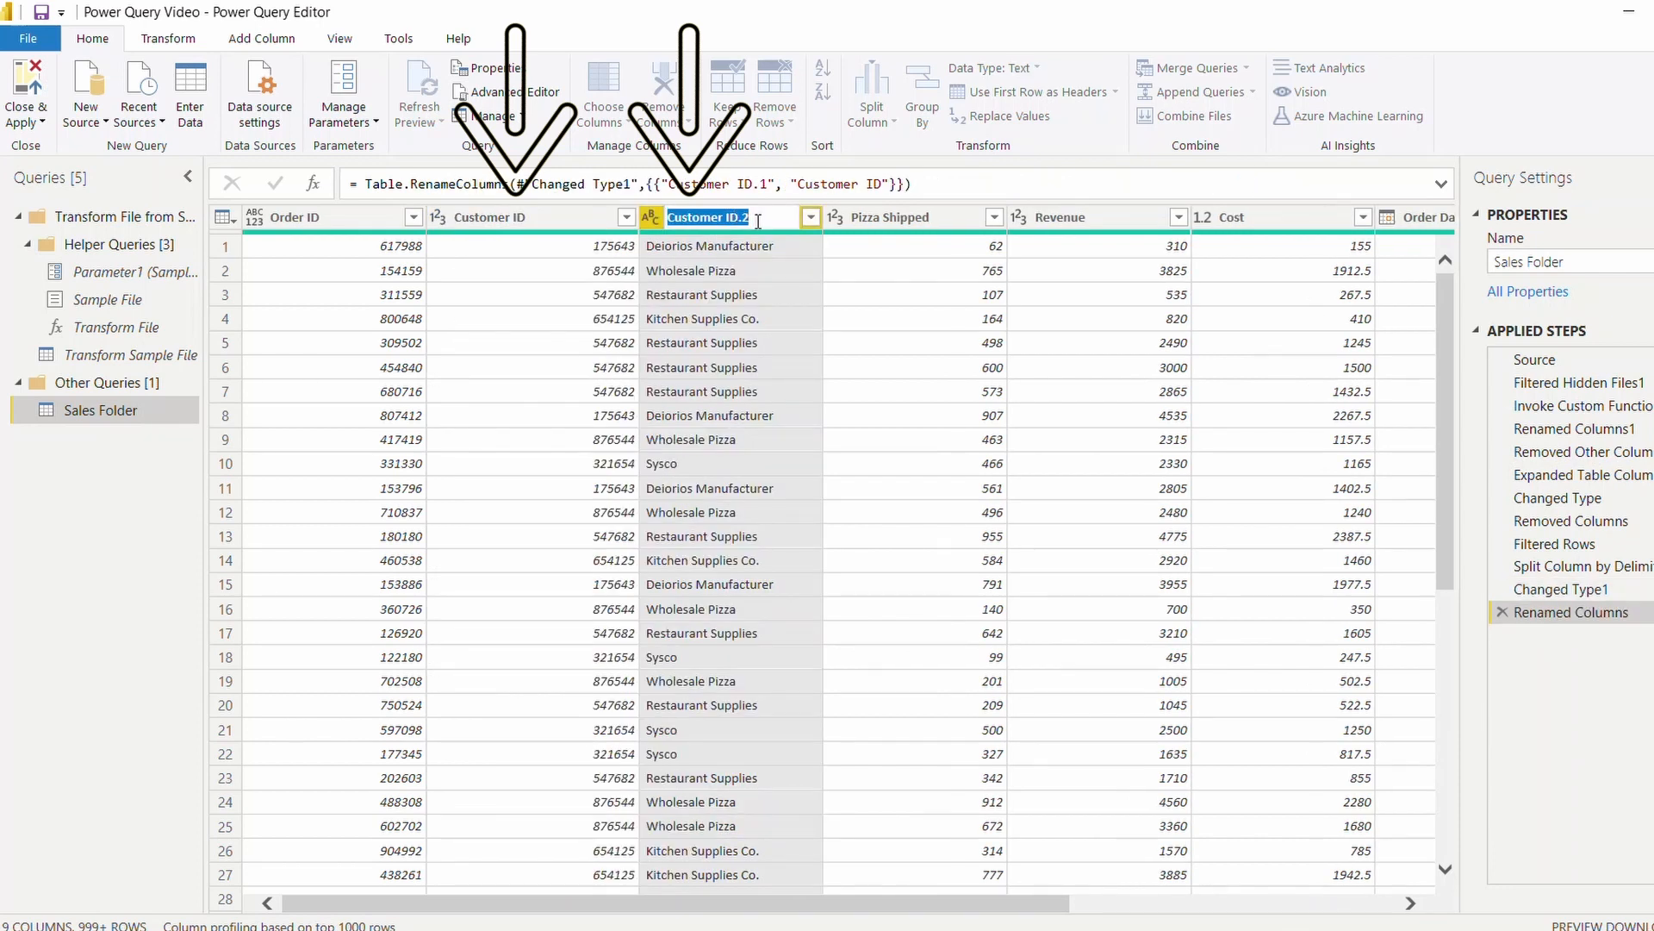
pyautogui.write('Customer Name')
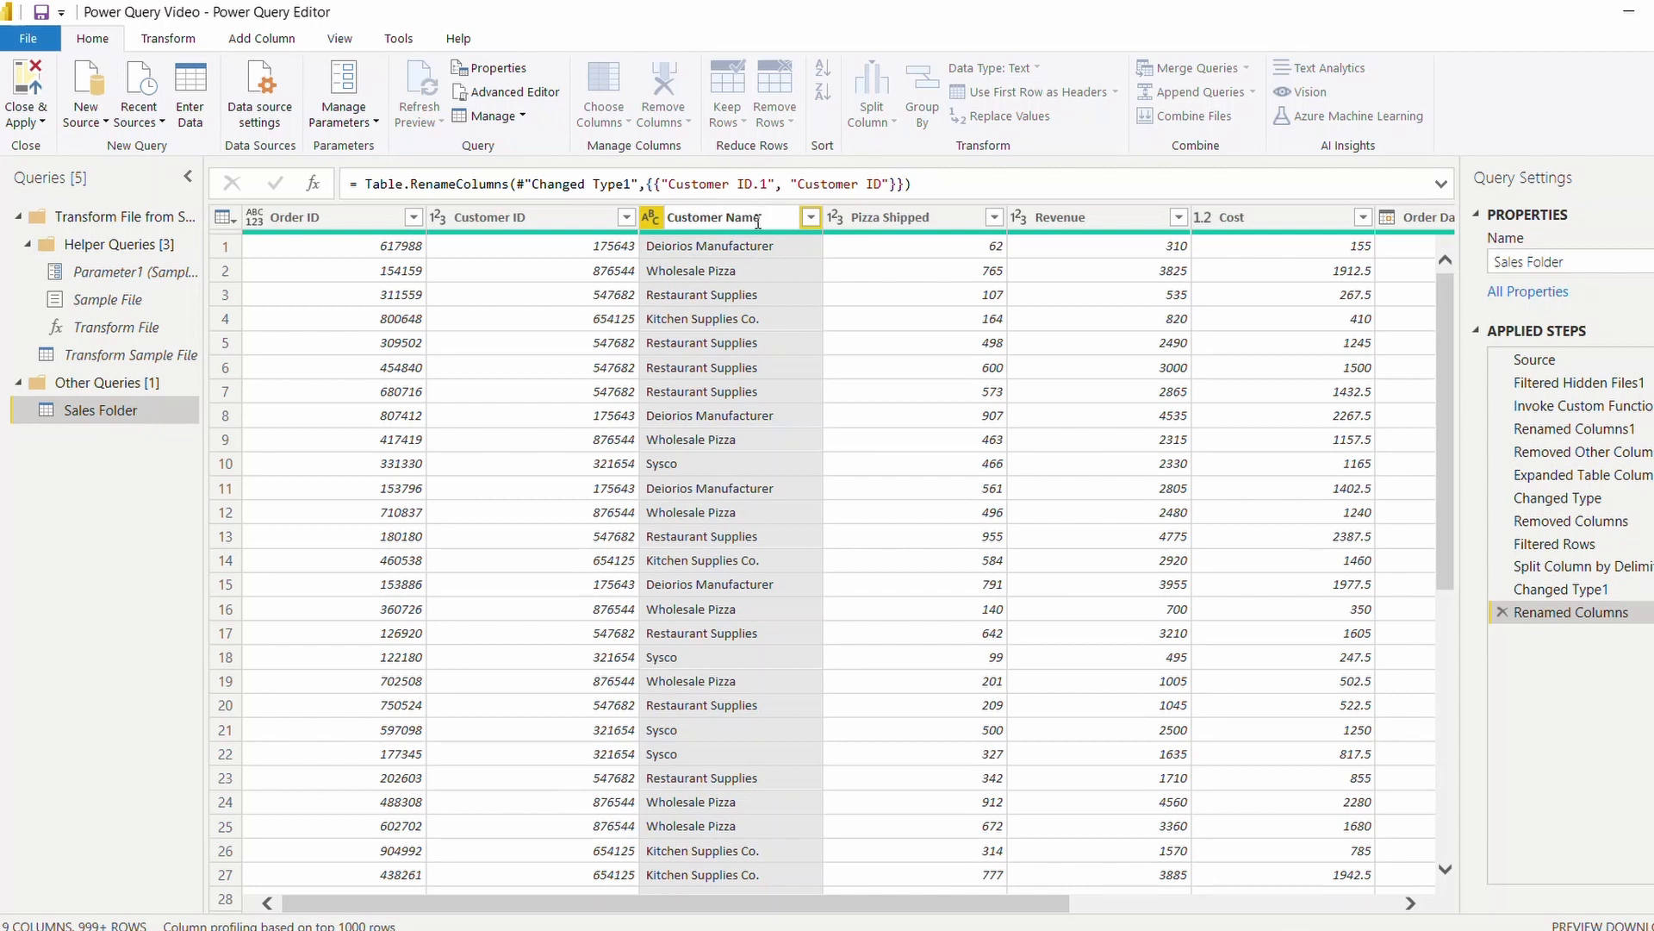
pyautogui.press('Return')
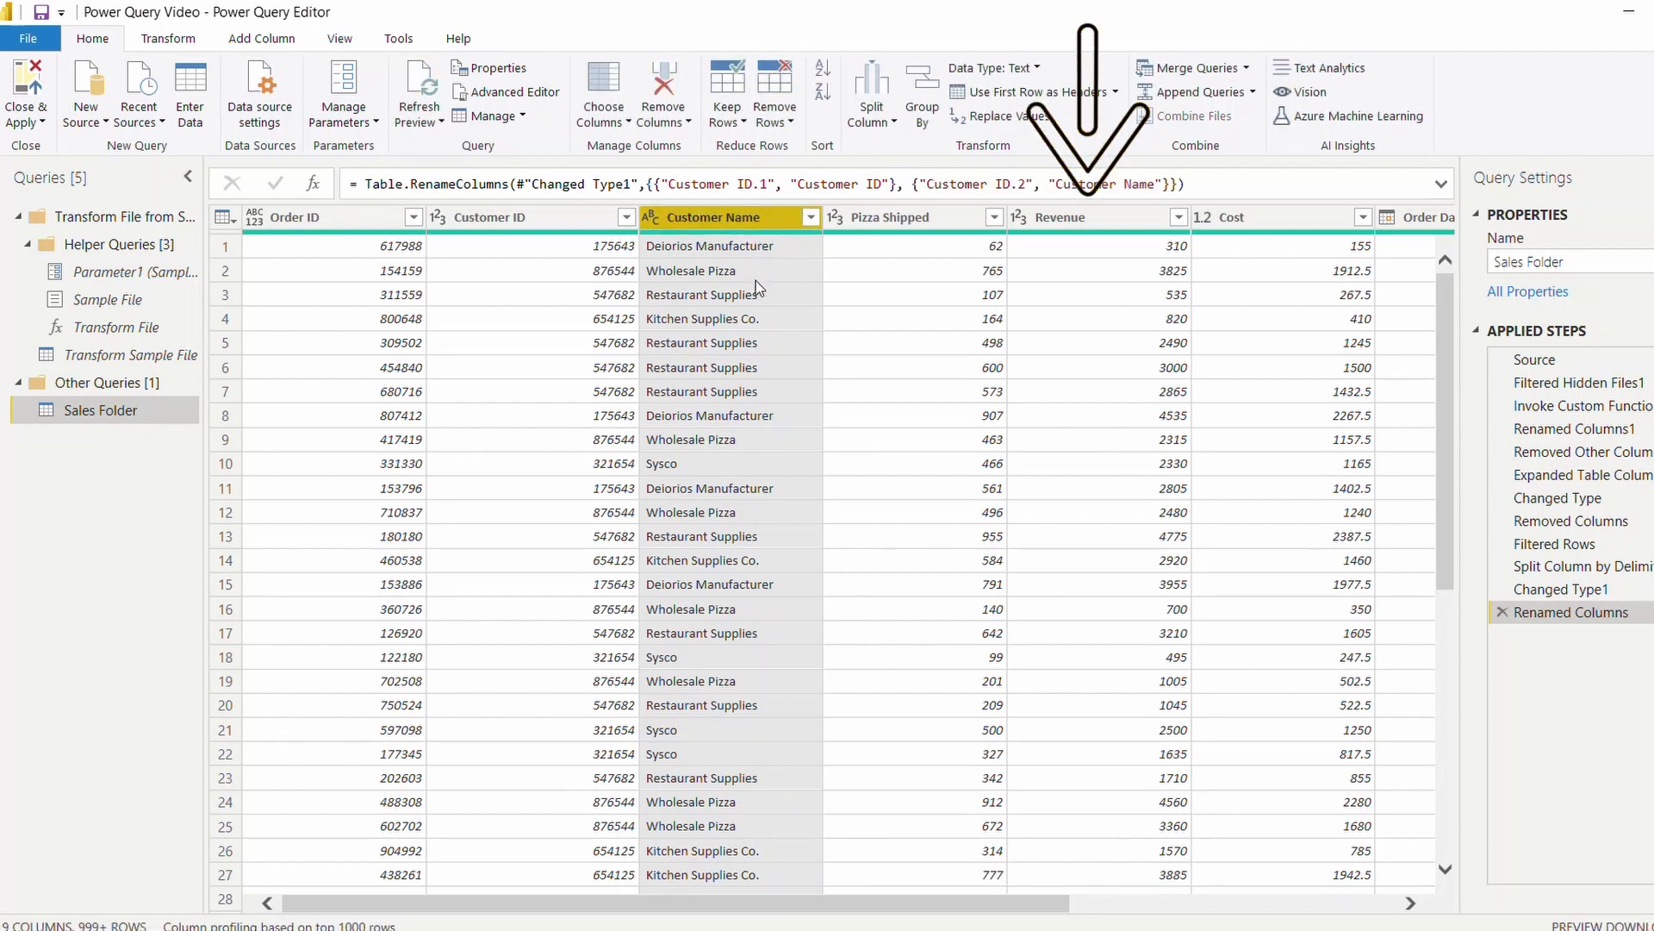
# Add a new column that subtracts Cost from Revenue.
pyautogui.click(1104, 225)
pyautogui.keyDown('ctrl'); pyautogui.click(1247, 217); pyautogui.keyUp('ctrl')
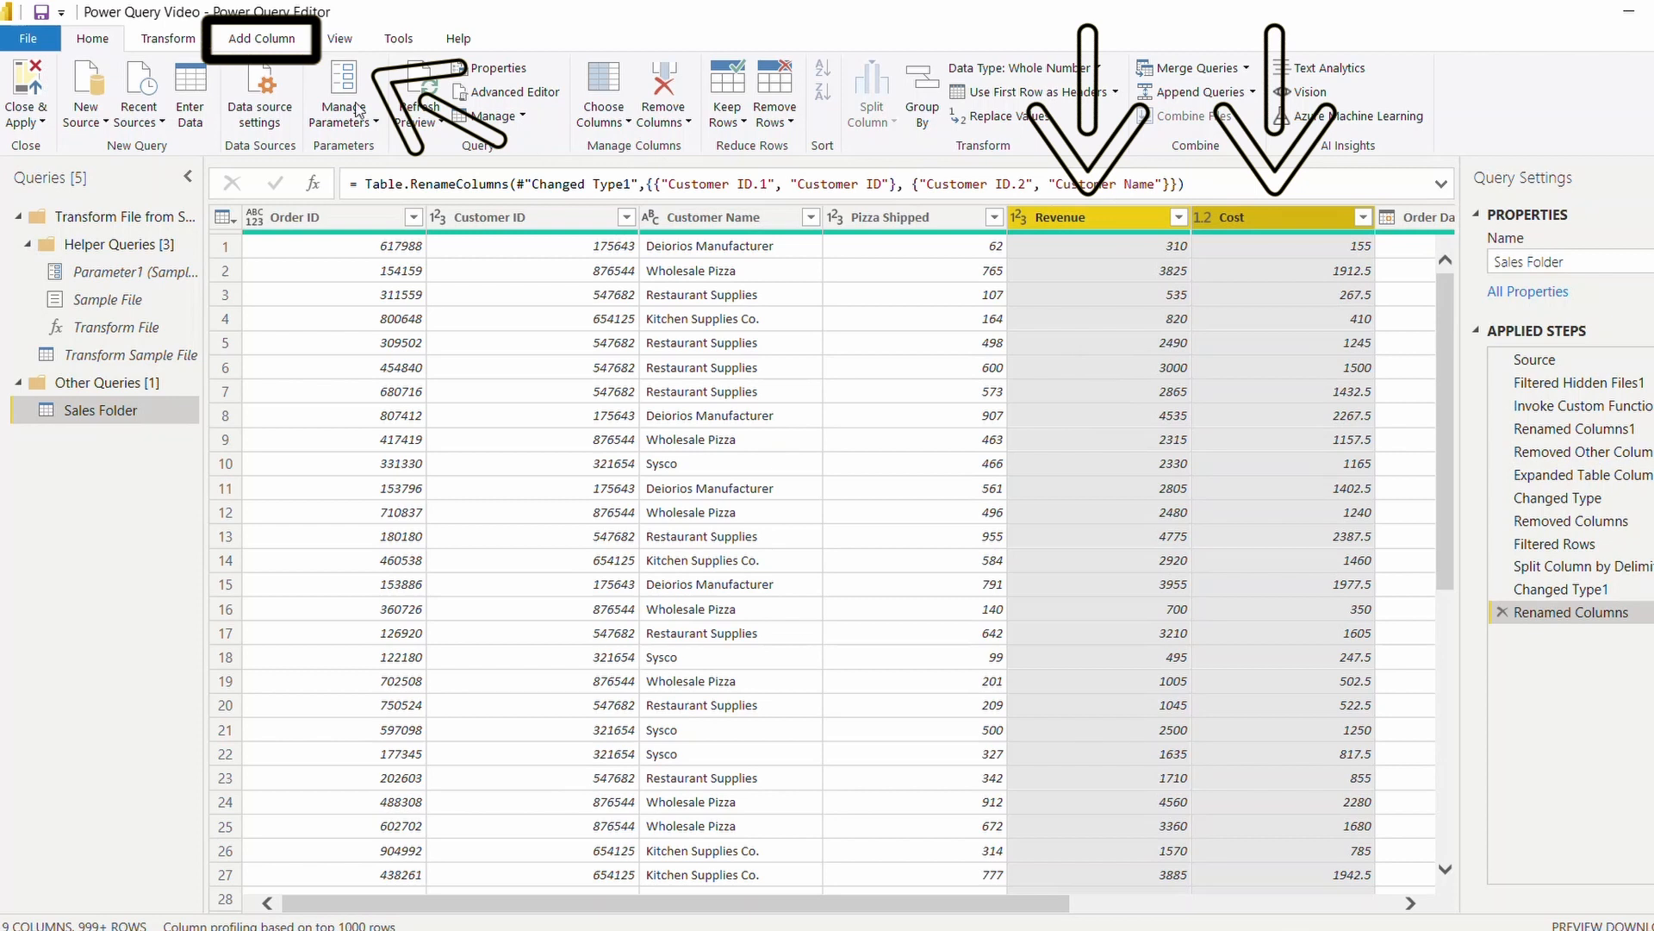
pyautogui.click(255, 43)
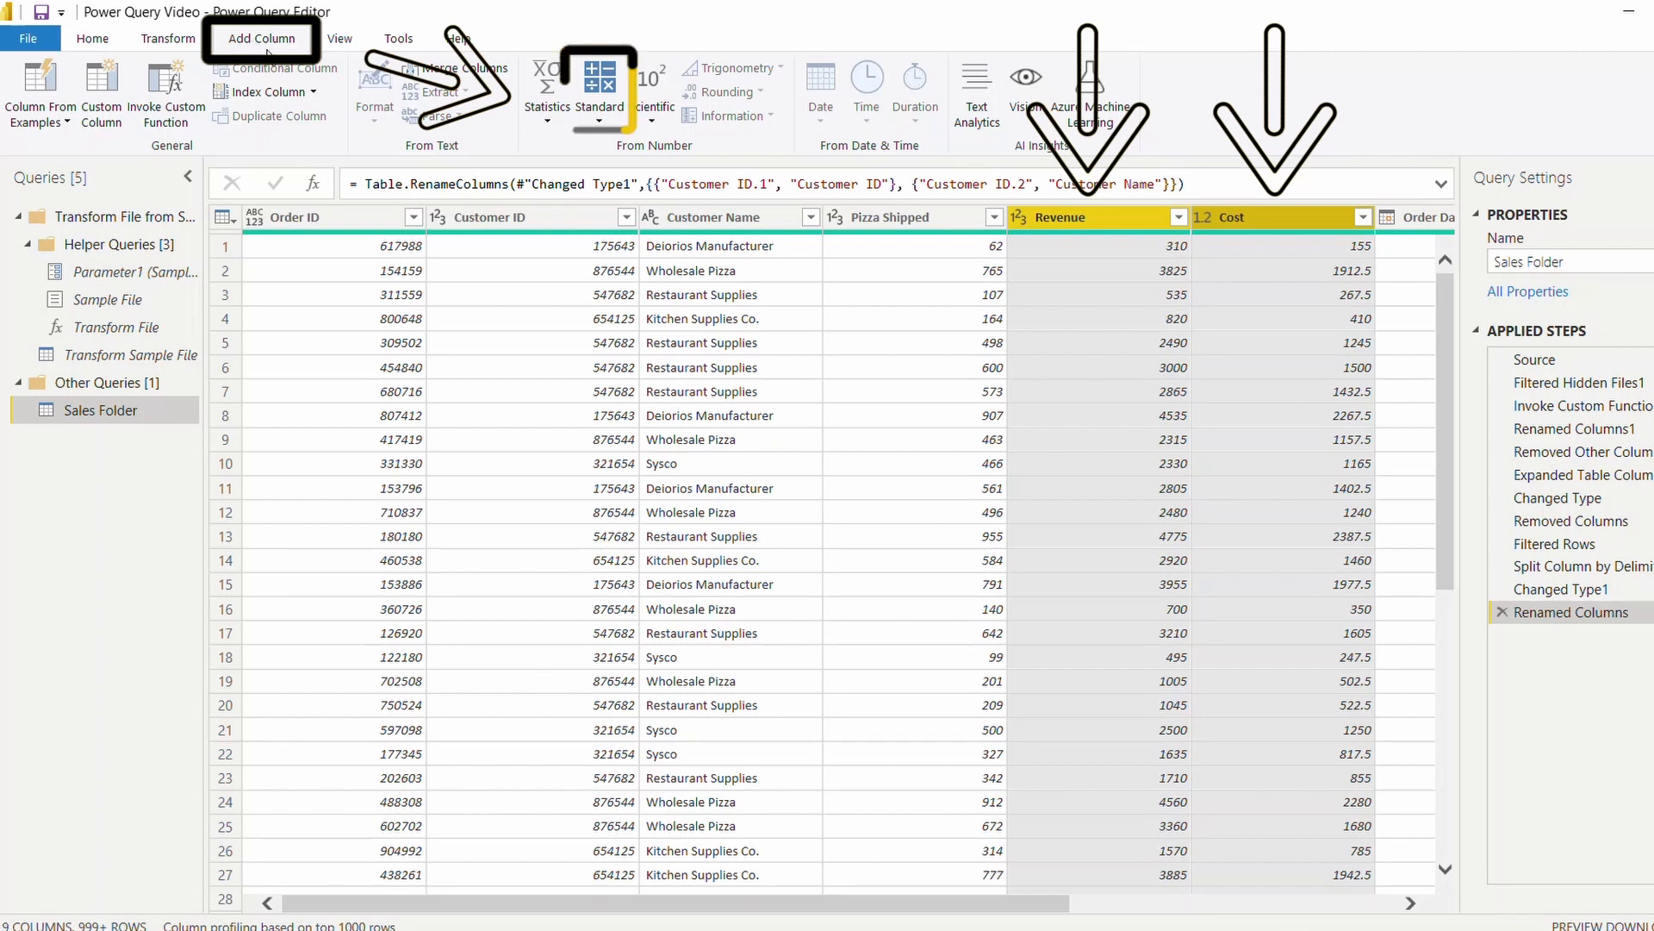
pyautogui.click(607, 117)
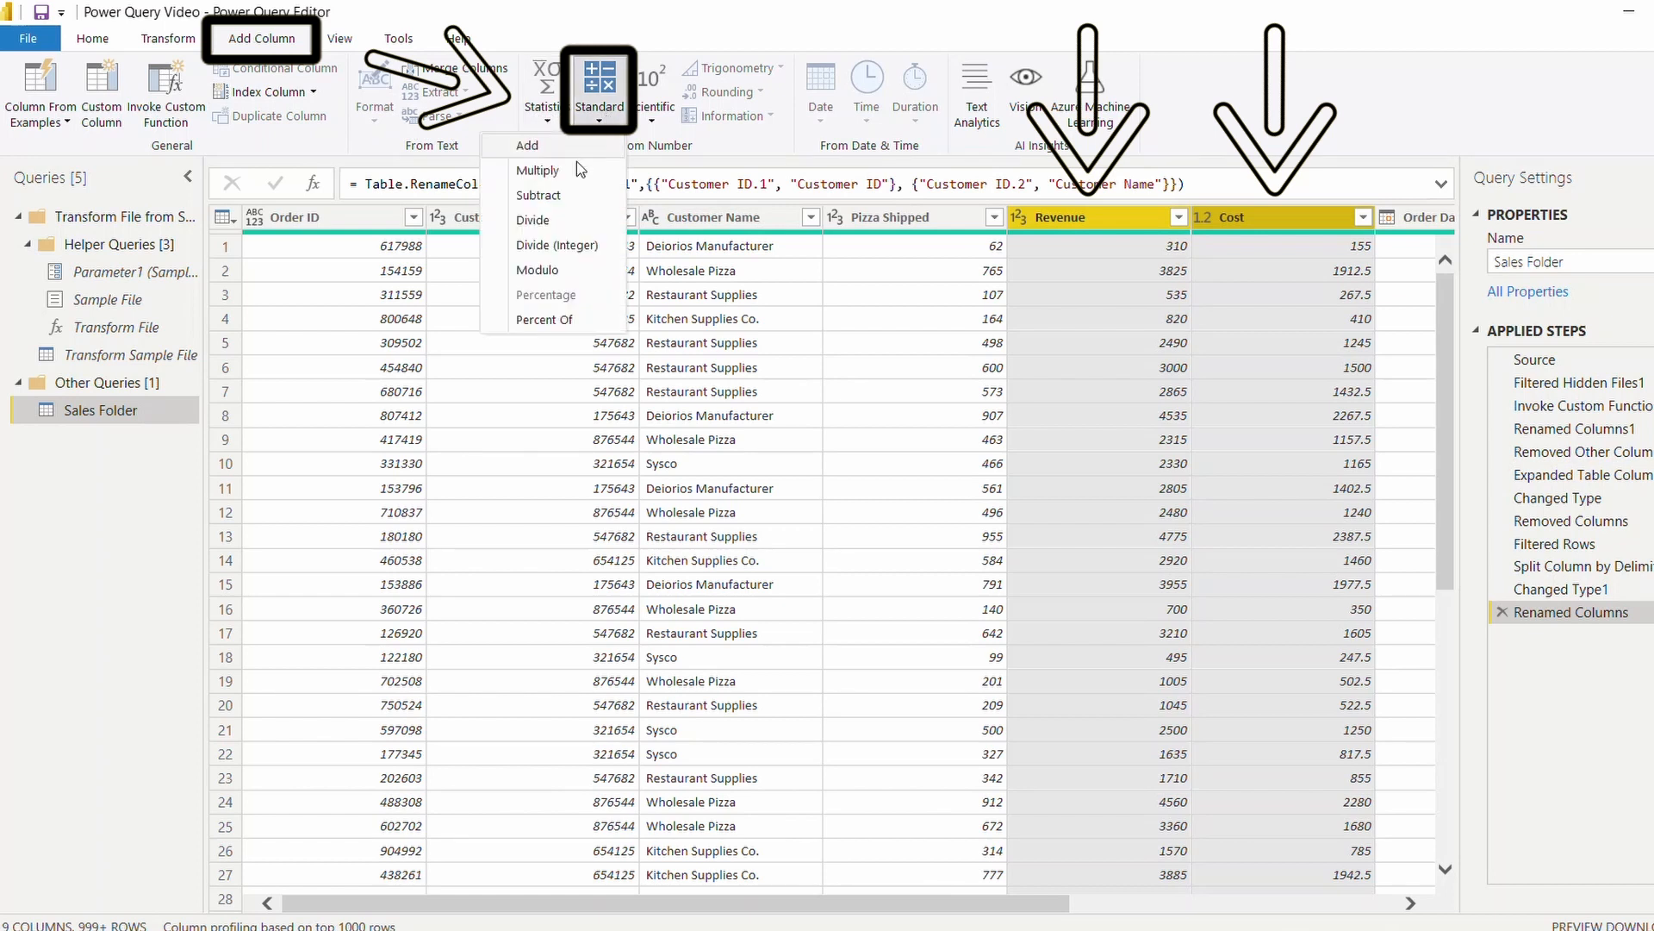
pyautogui.click(569, 195)
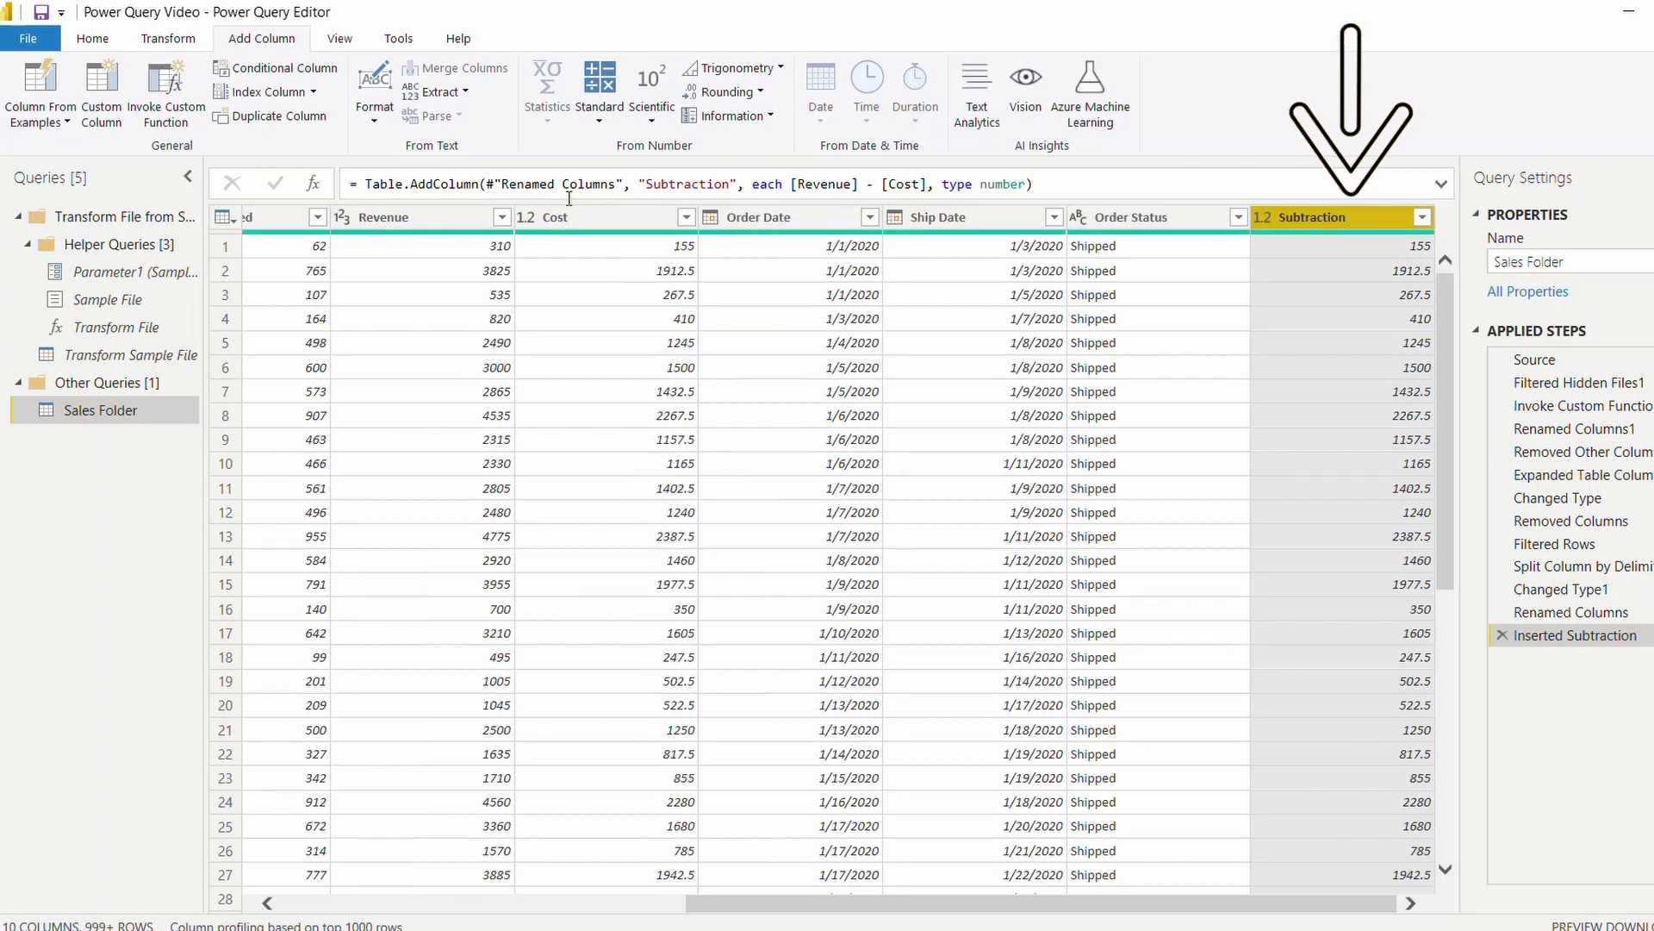
# Rename the Subtraction column as Profit and move it between the Cost and Order Date columns.
pyautogui.doubleClick(1311, 217)
pyautogui.write('Profit')
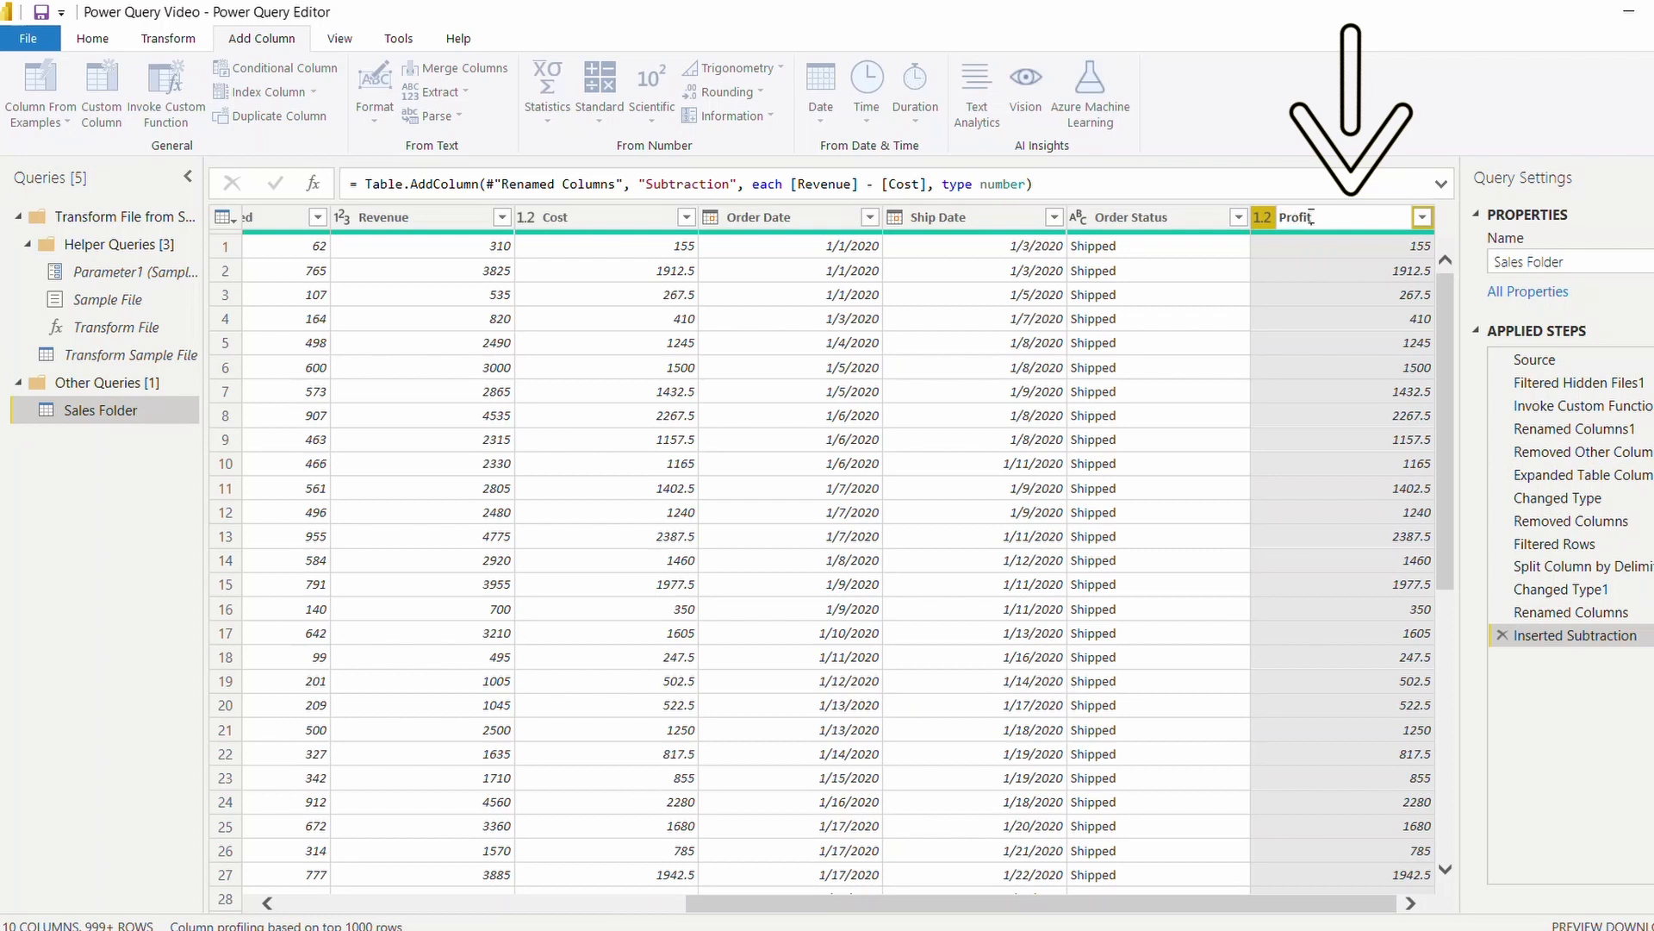
pyautogui.press('Return')
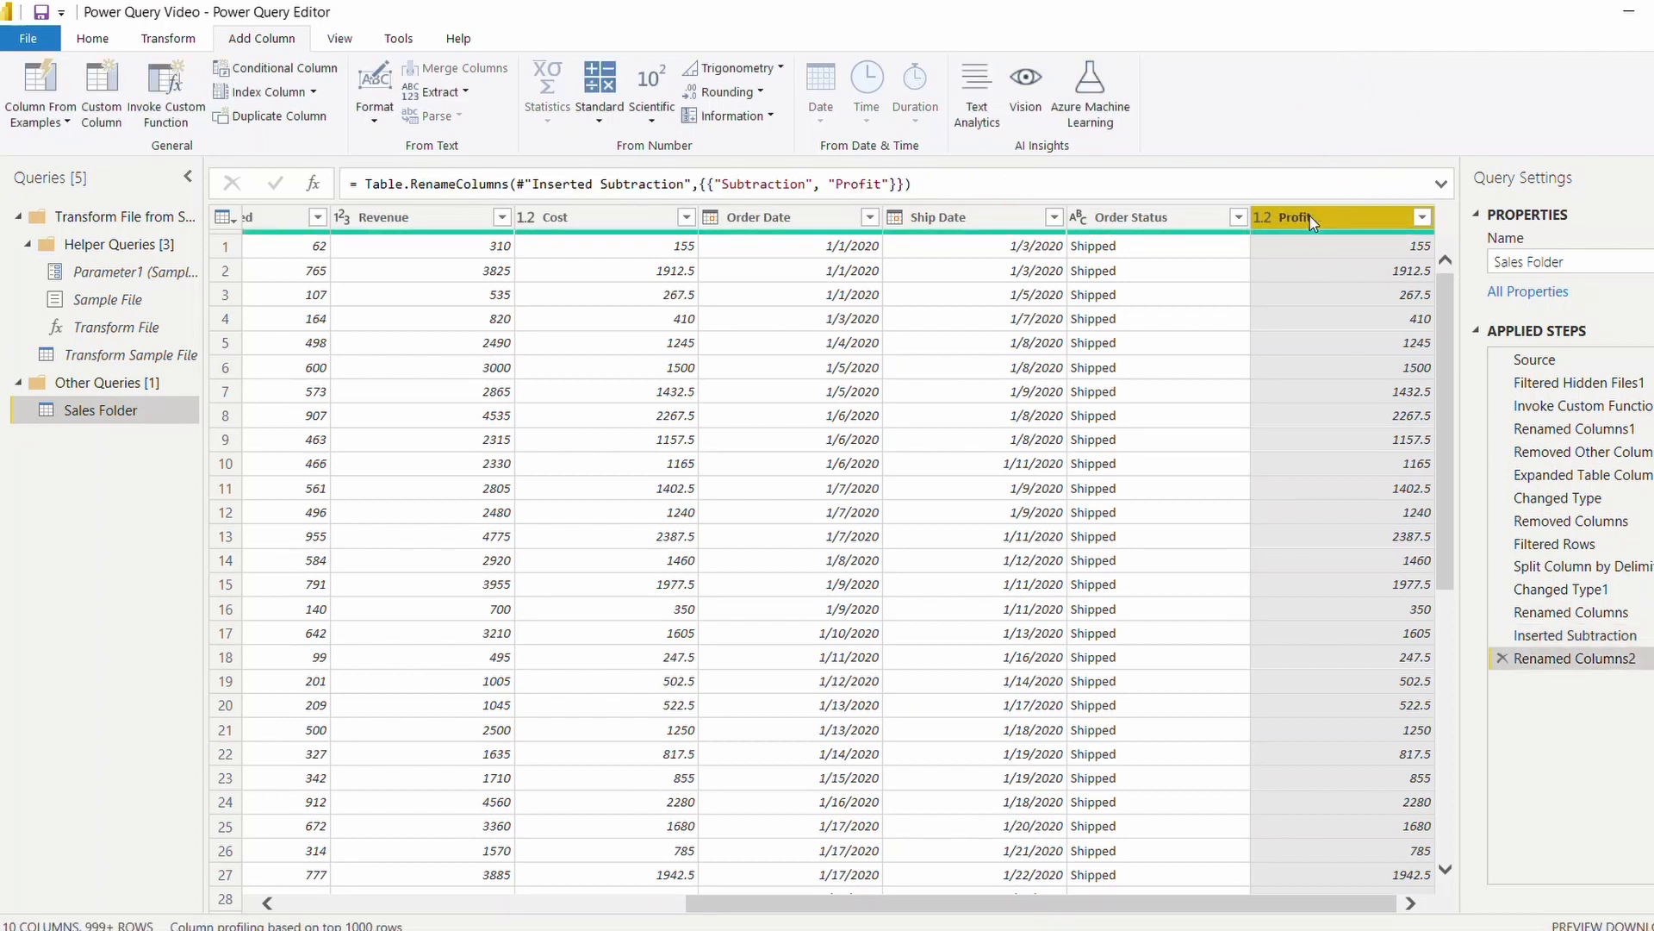
pyautogui.moveTo(1311, 221); pyautogui.dragTo(768, 253)
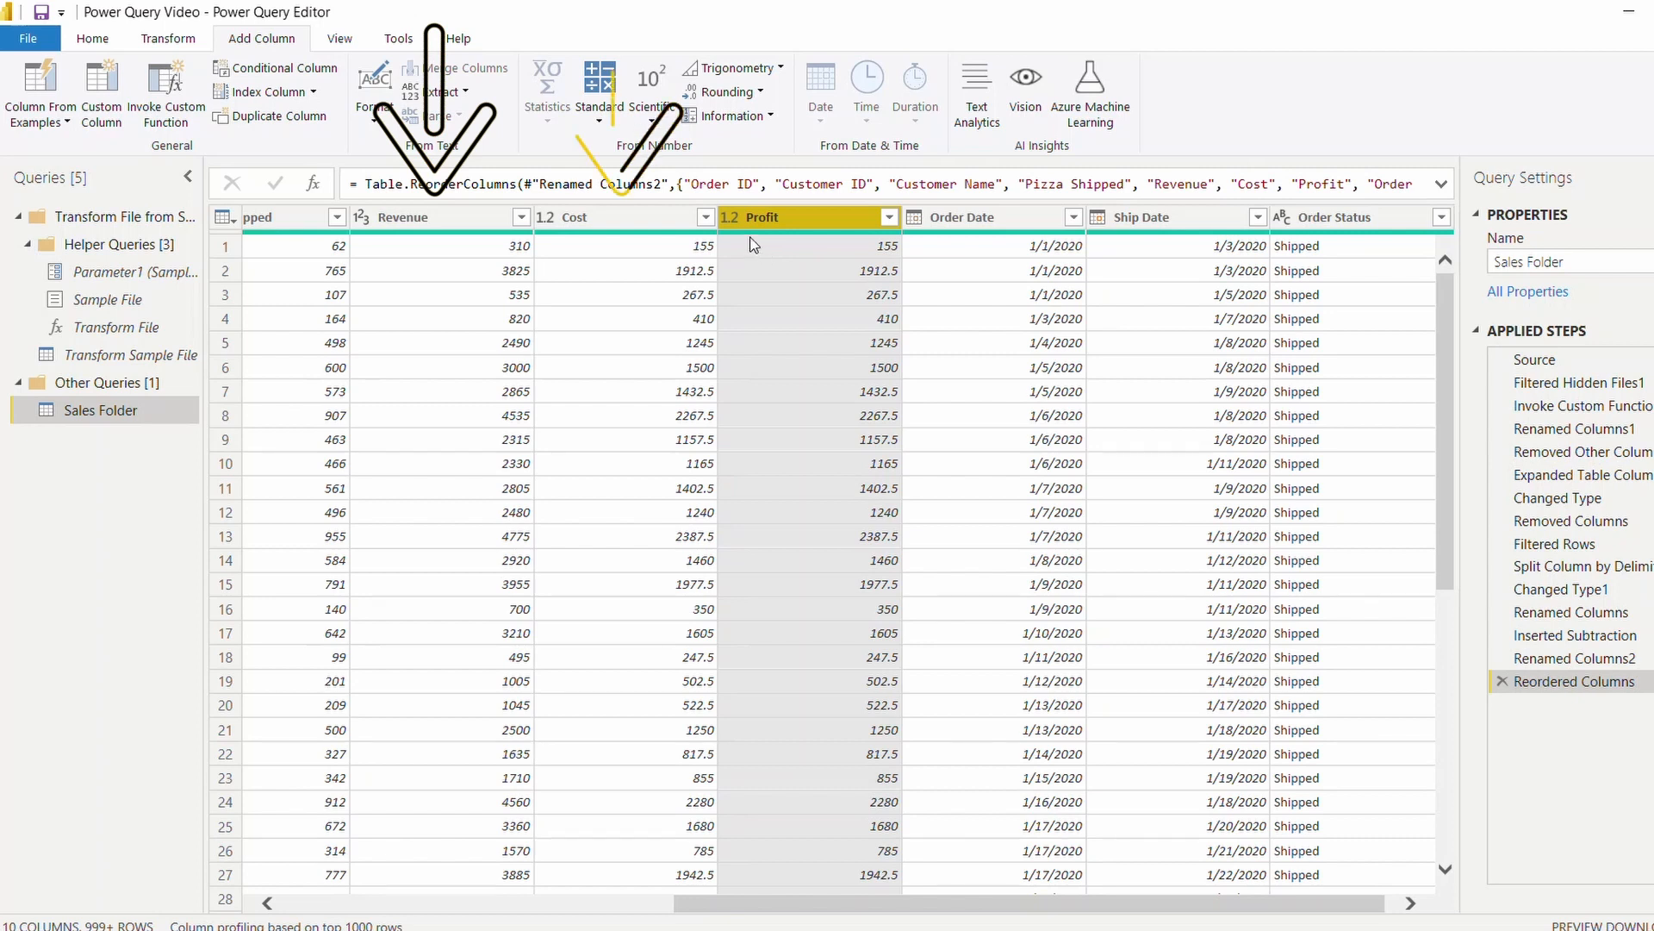
# Change the data type of the Revenue, Cost and Profit columns to fixed decimal number.
pyautogui.click(479, 220)
pyautogui.keyDown('ctrl'); pyautogui.click(607, 221); pyautogui.keyUp('ctrl')
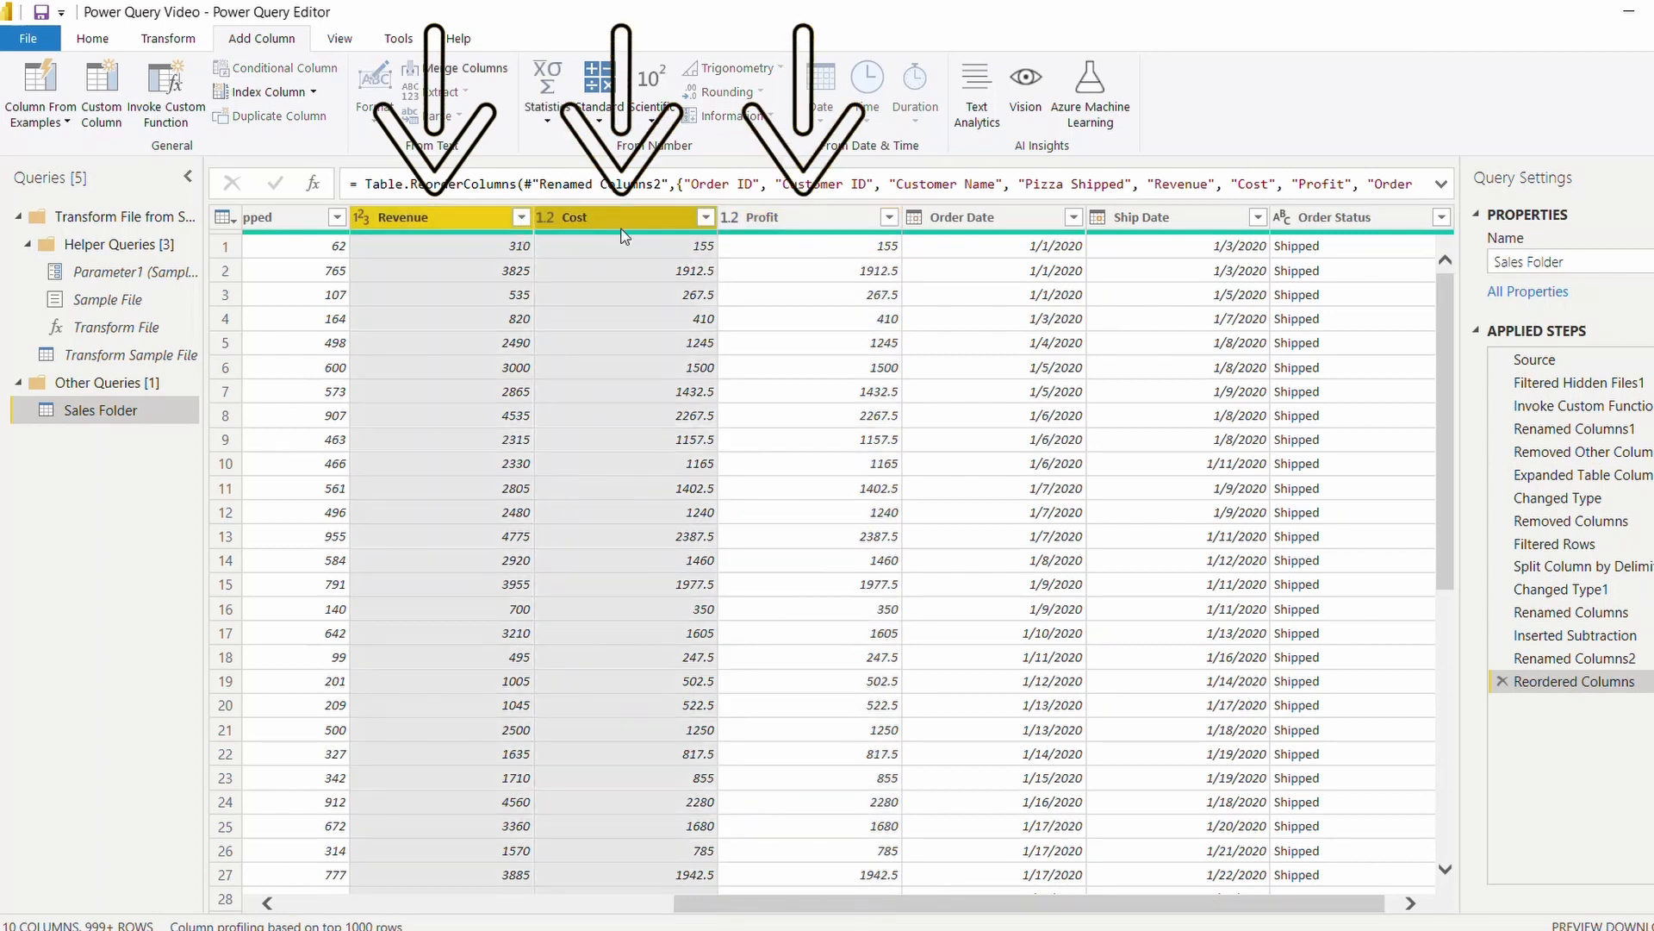
pyautogui.keyDown('ctrl'); pyautogui.click(790, 220); pyautogui.keyUp('ctrl')
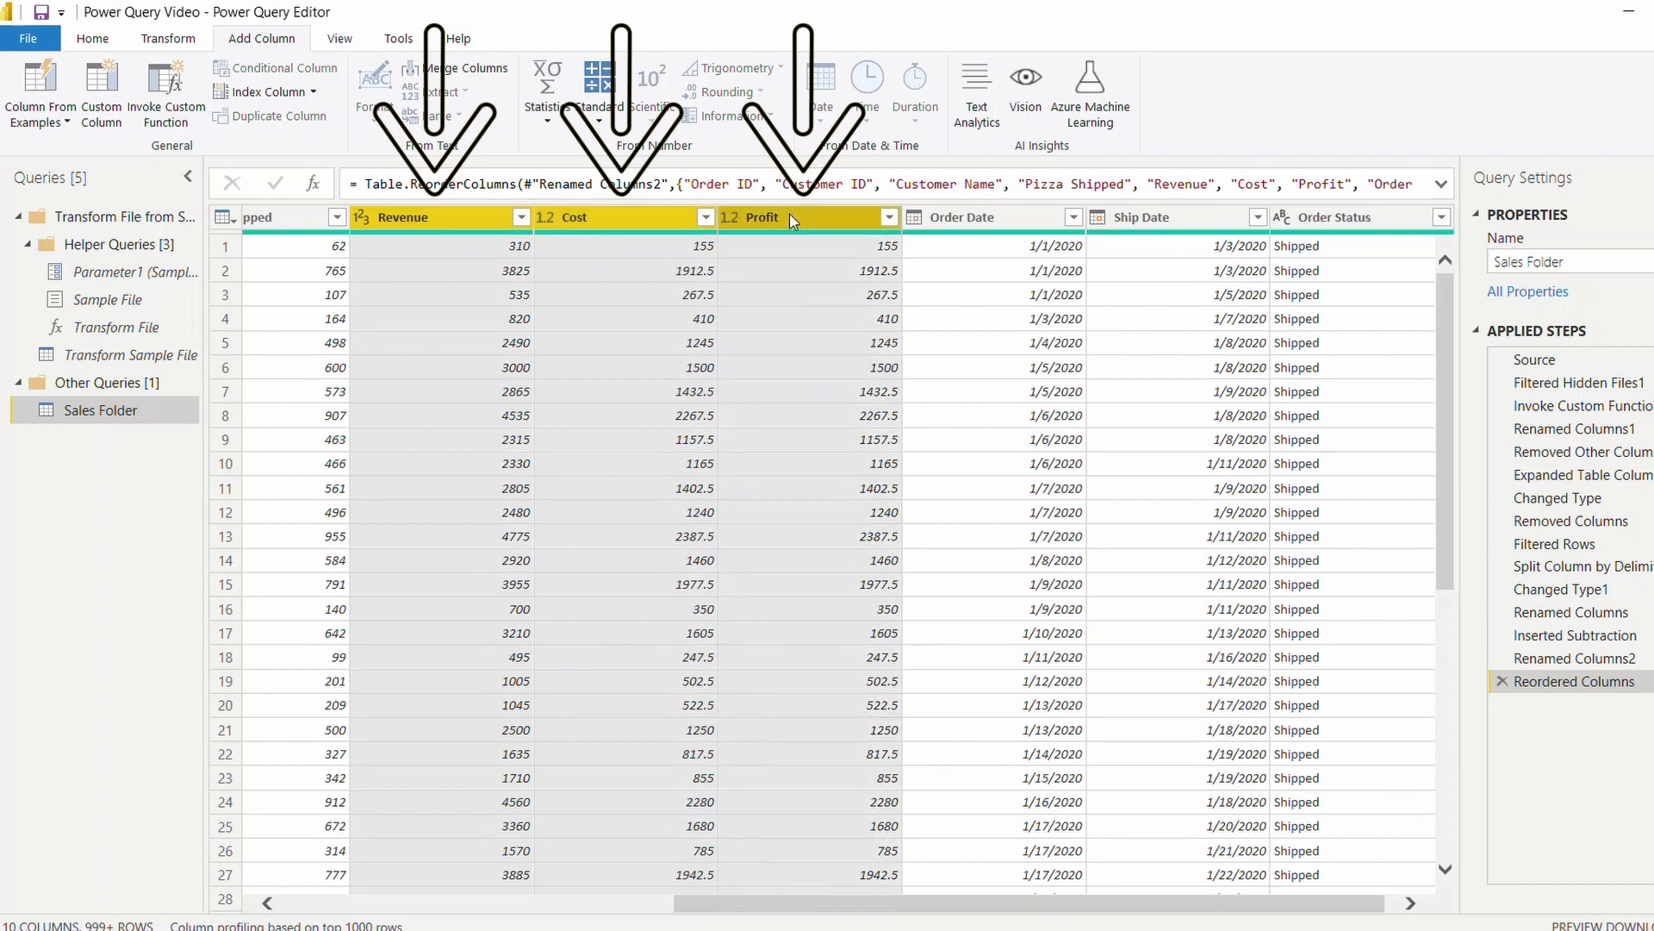
pyautogui.rightClick(793, 220)
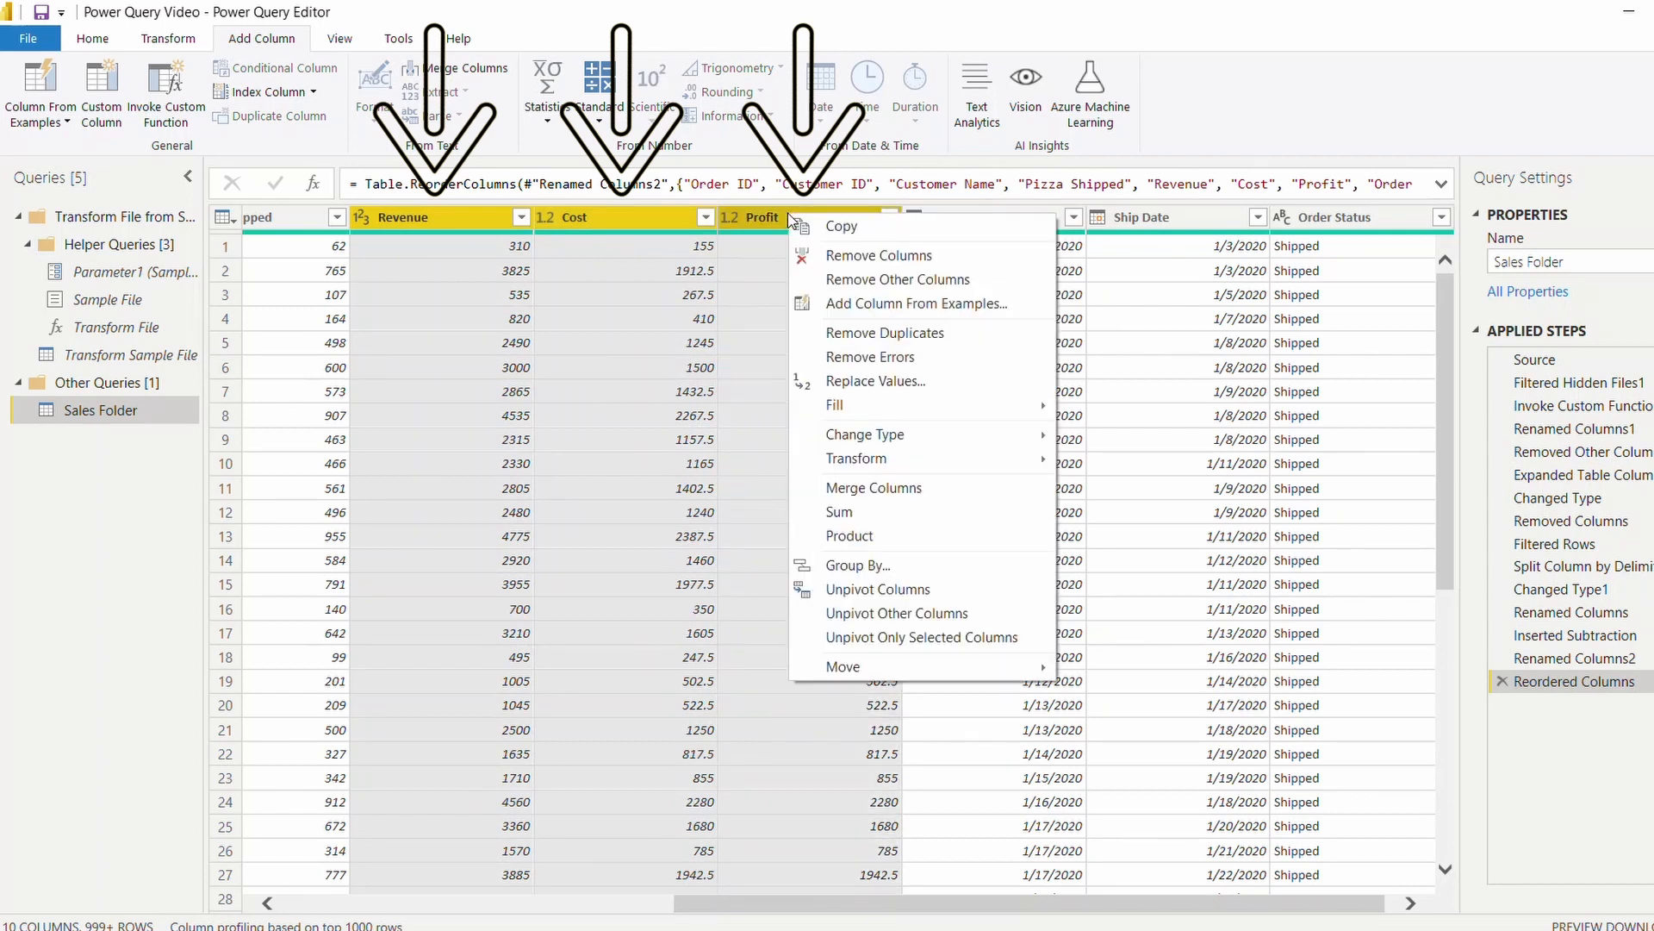
pyautogui.moveTo(921, 430)
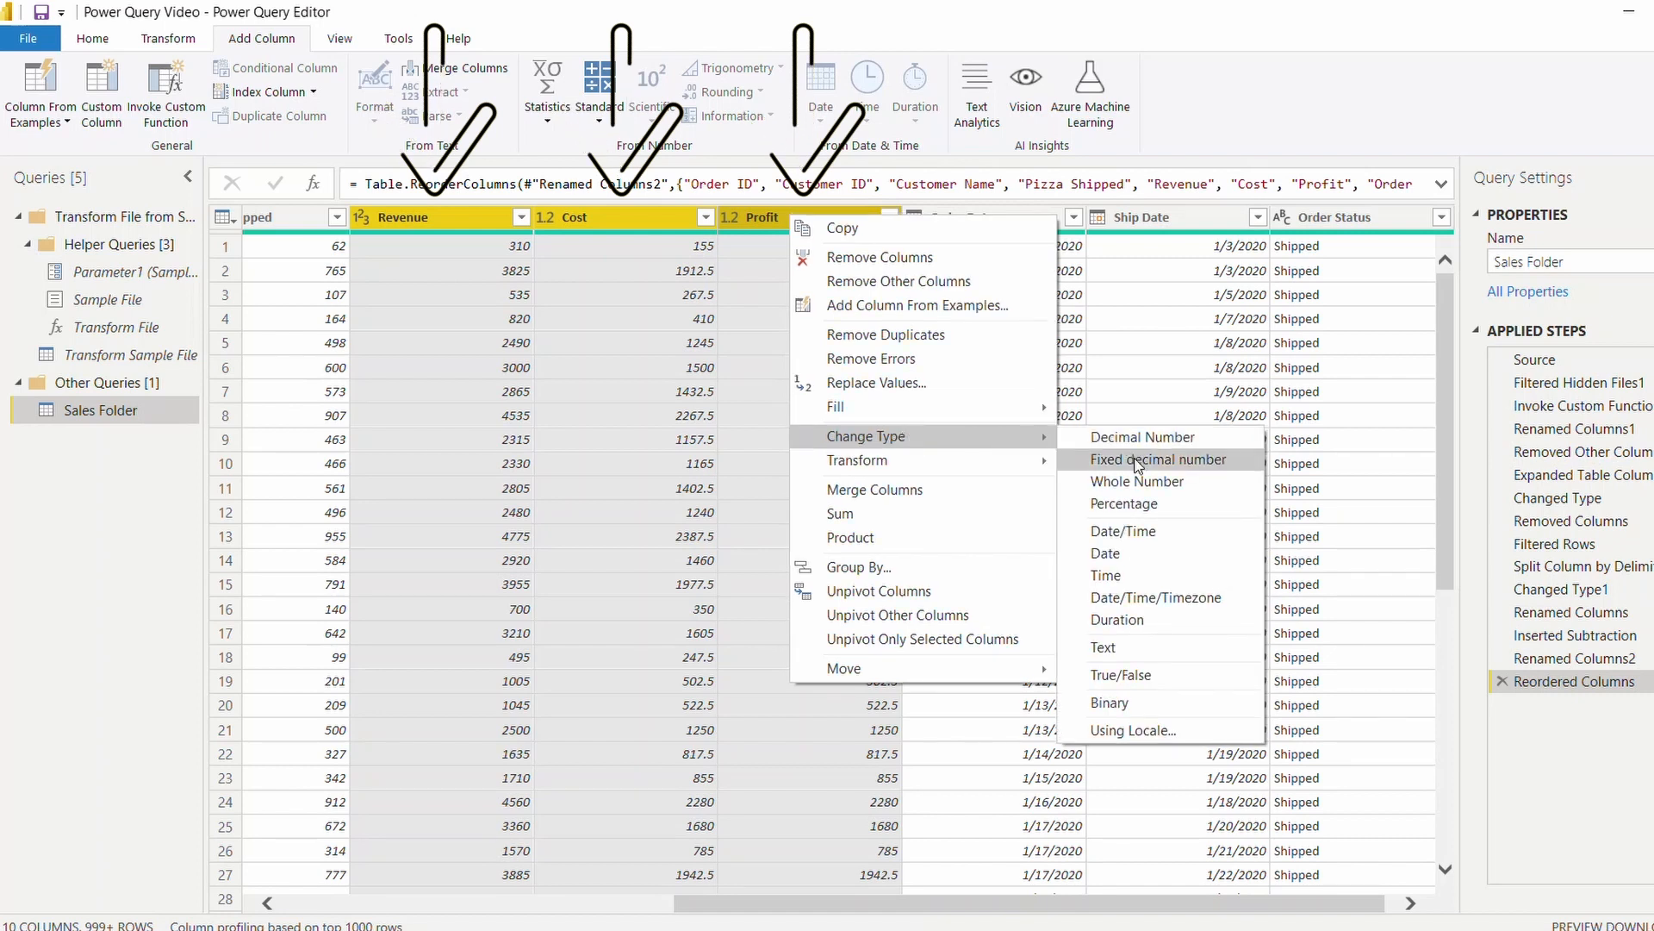
pyautogui.click(1138, 461)
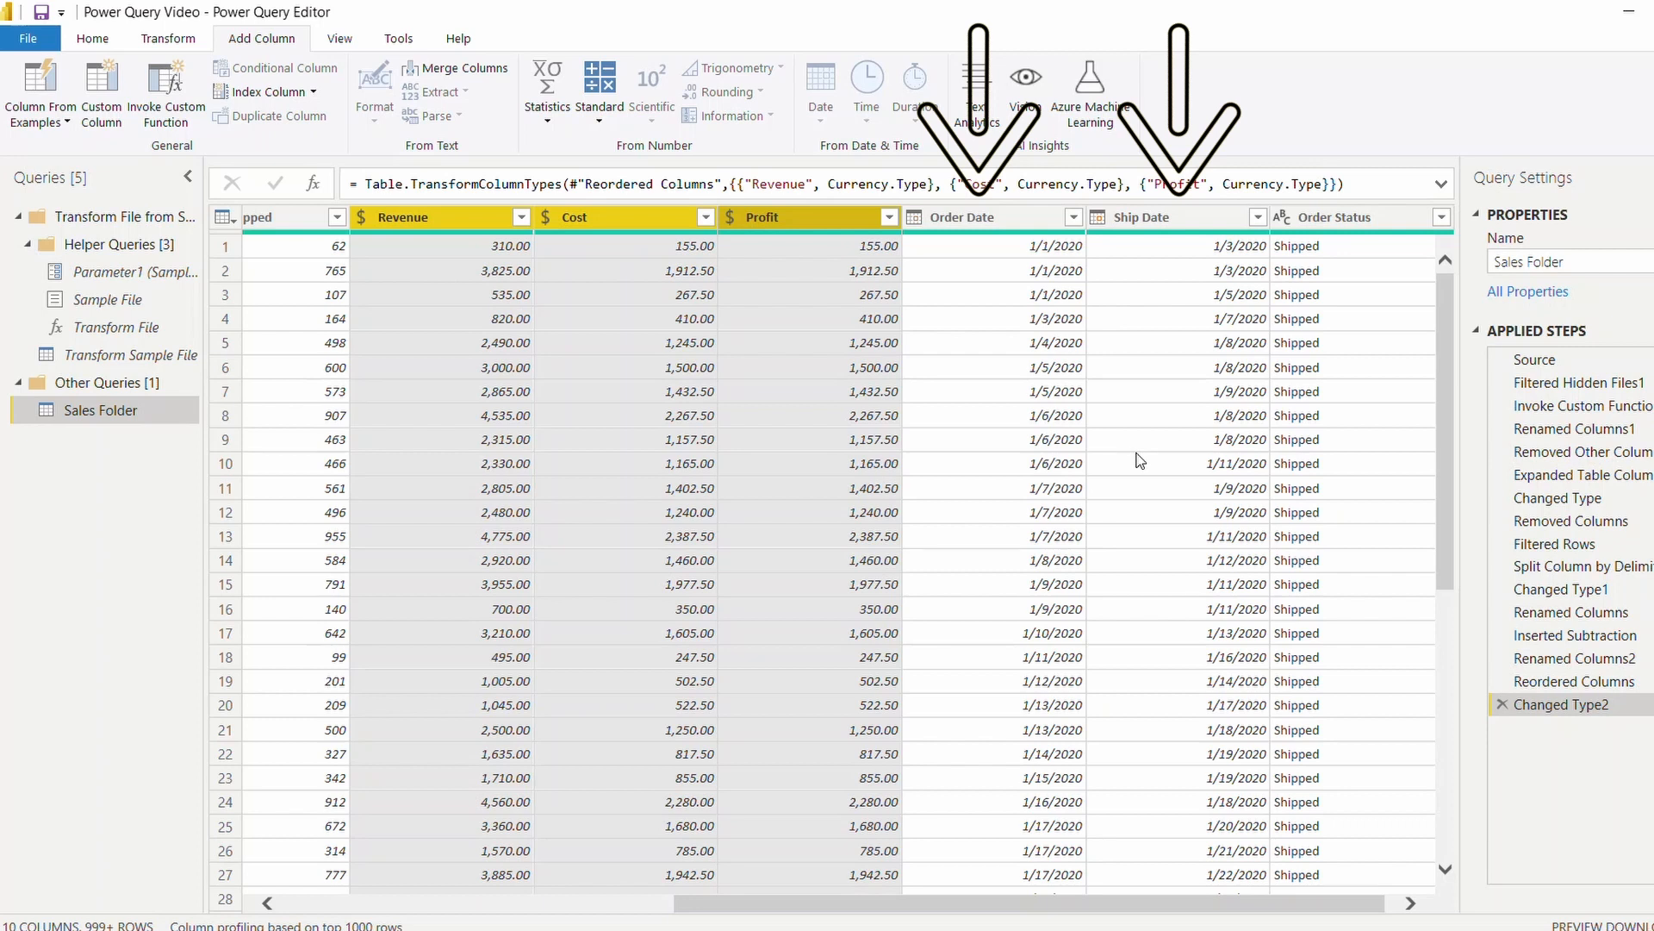
# Add a new column that subtracts Order Date from Ship Date in days.
pyautogui.click(1182, 216)
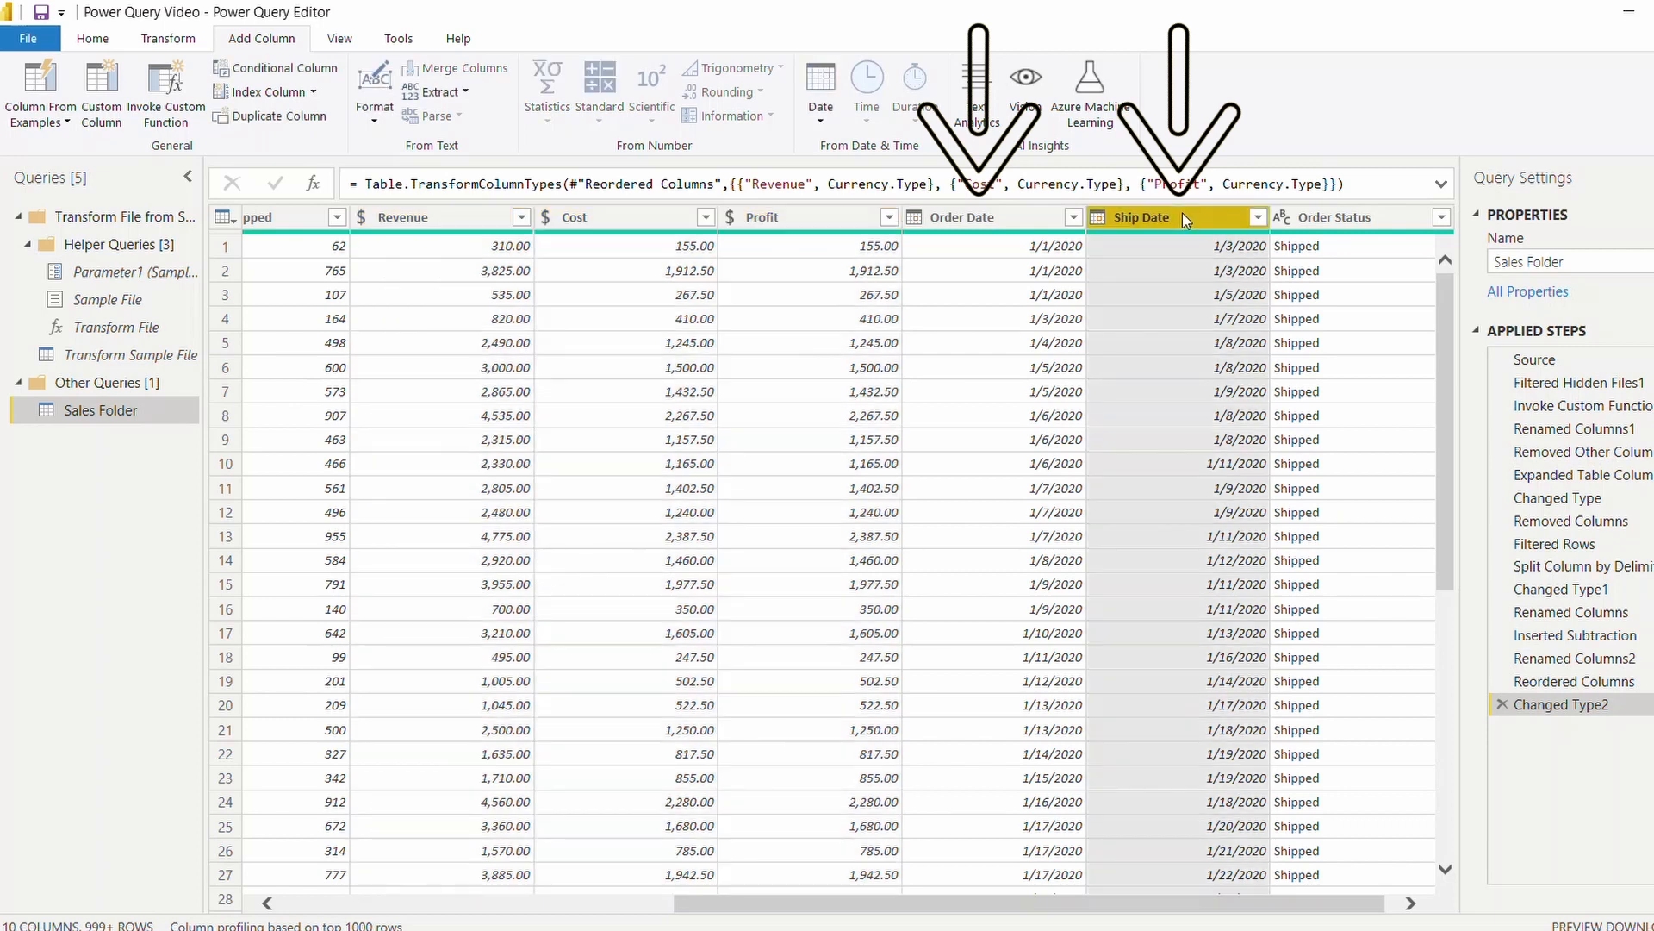
pyautogui.keyDown('ctrl'); pyautogui.click(1006, 215); pyautogui.keyUp('ctrl')
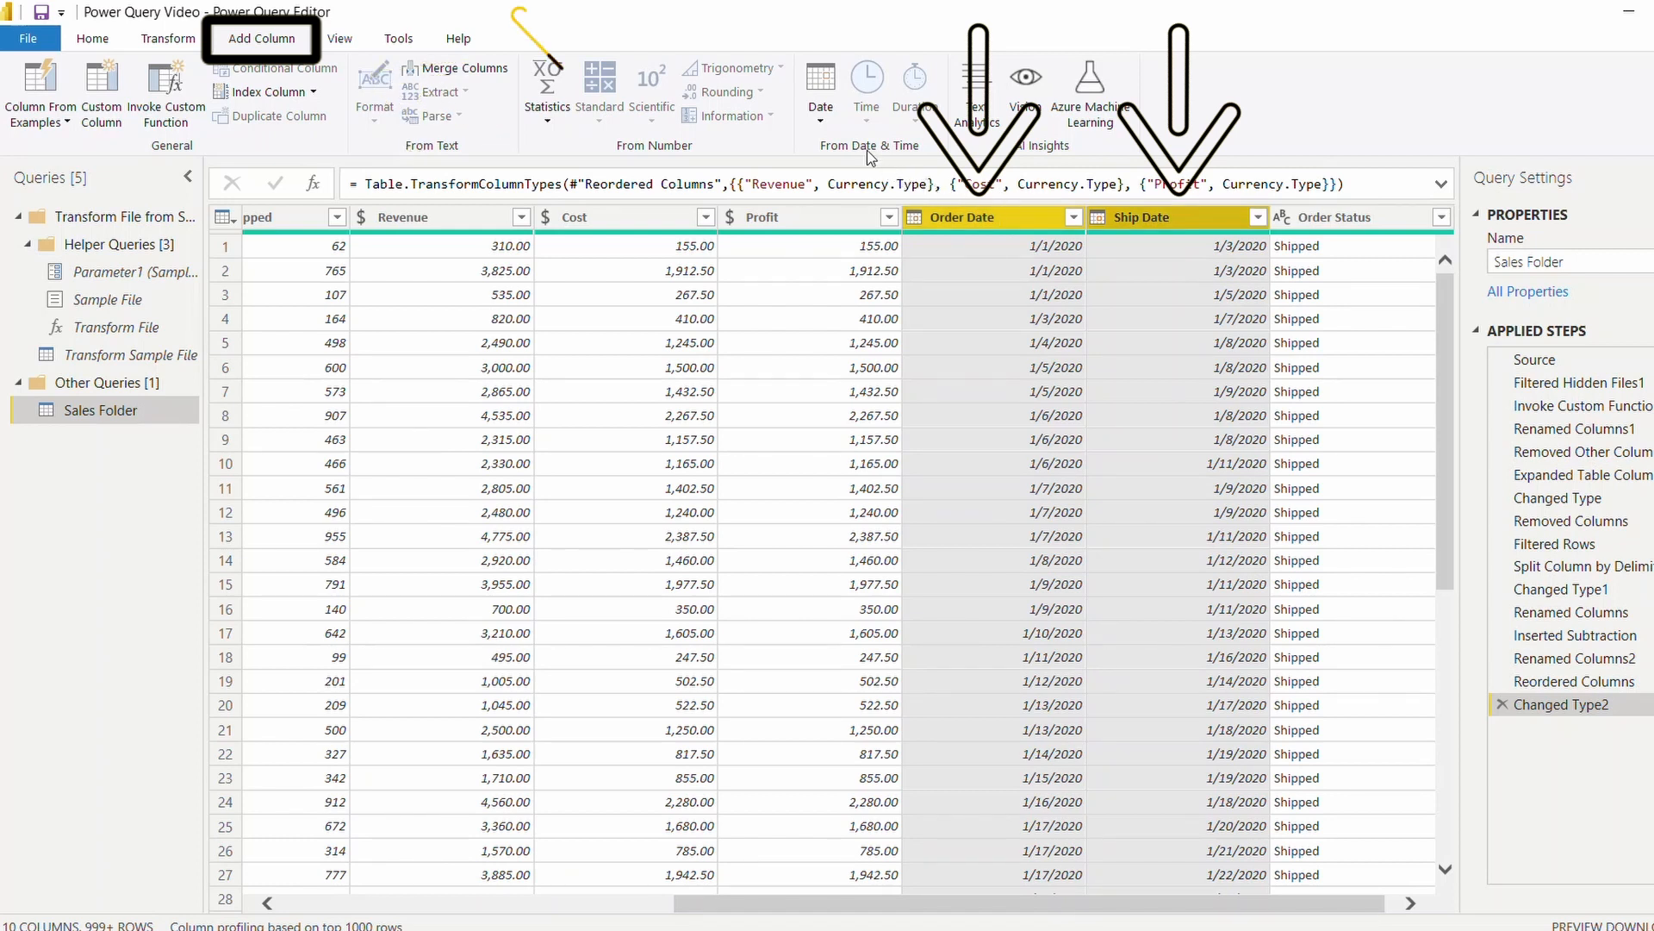
pyautogui.click(833, 126)
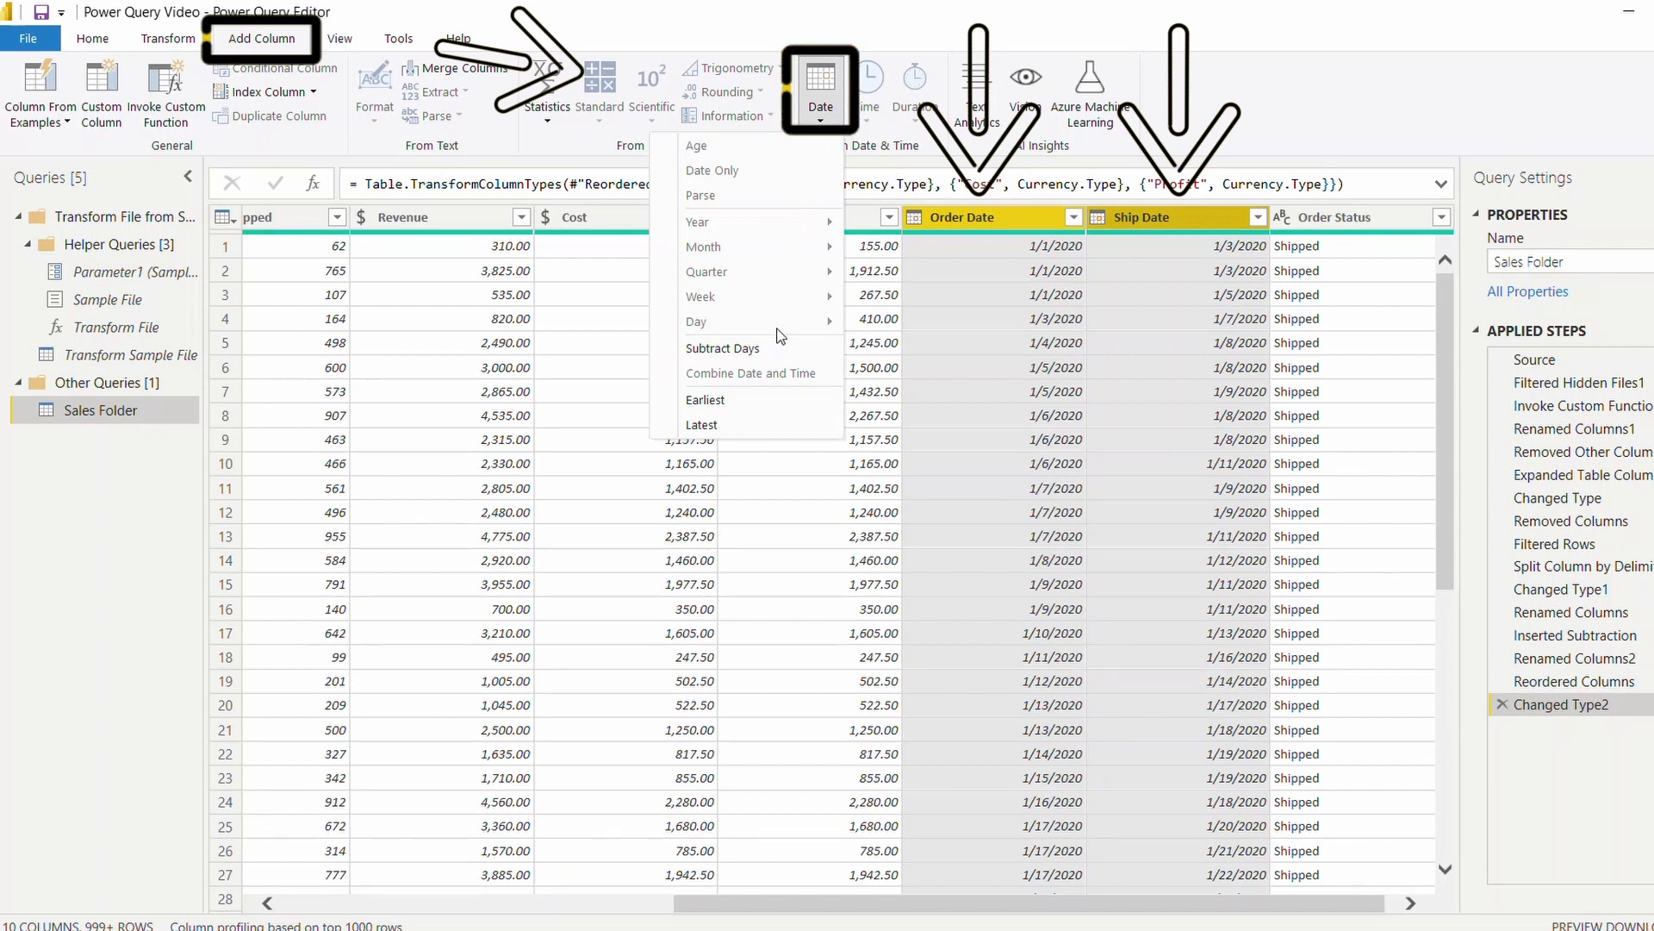
pyautogui.click(758, 356)
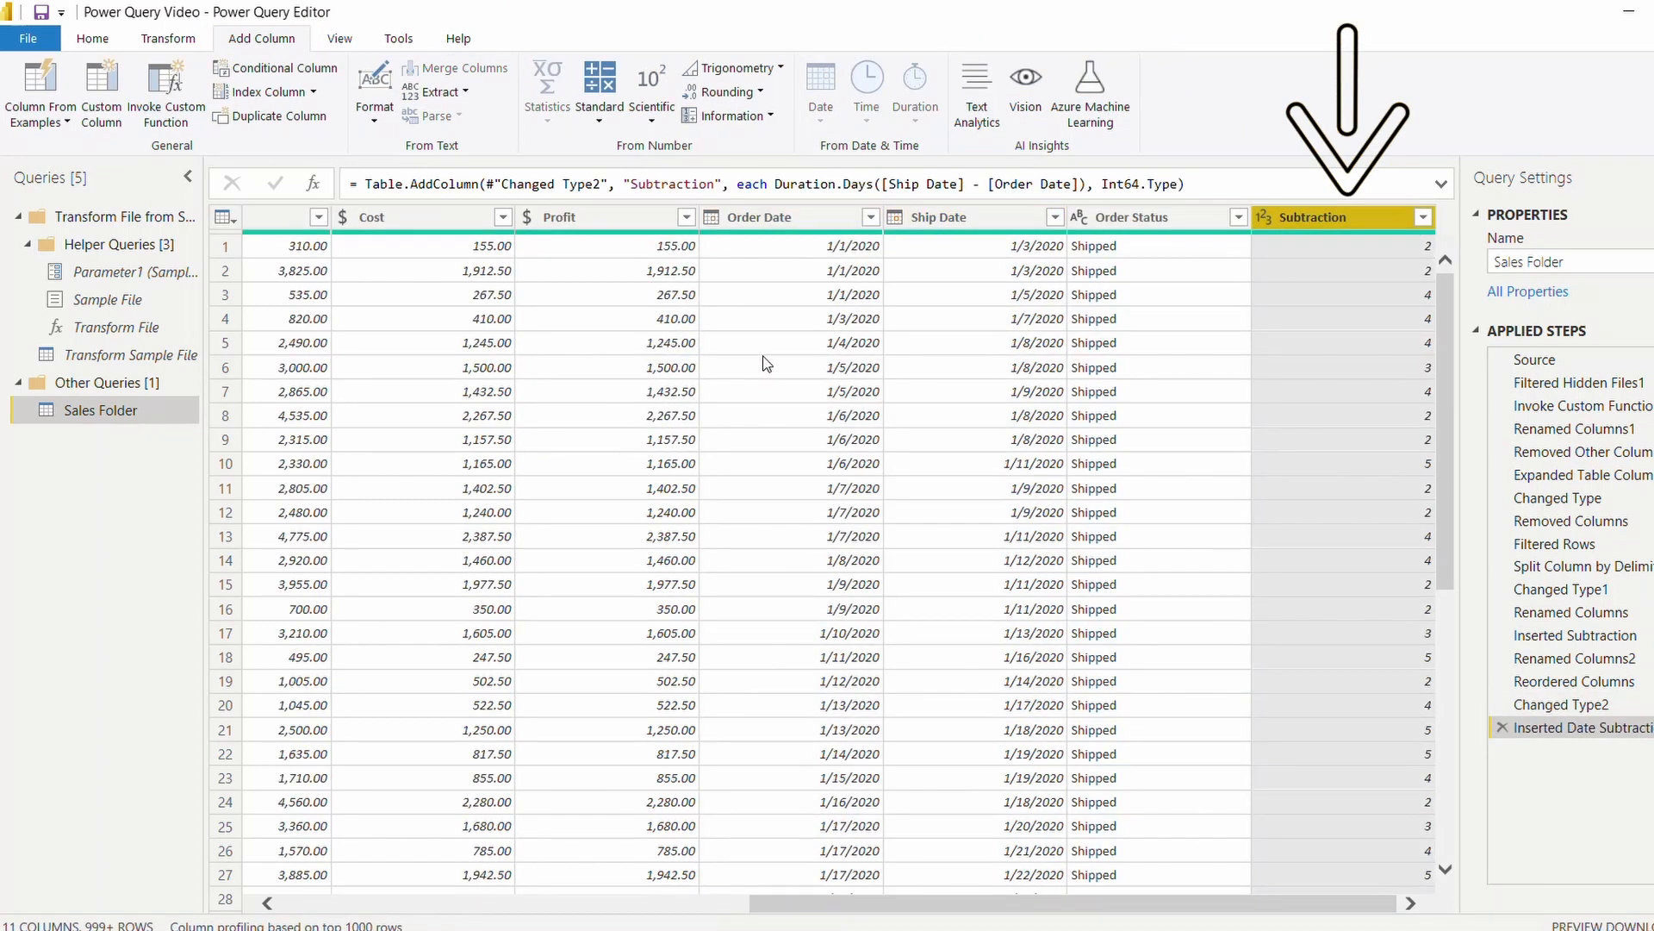
# Rename the new Subtraction column as Days to Ship.
pyautogui.doubleClick(1304, 218)
pyautogui.write('Days to Ship')
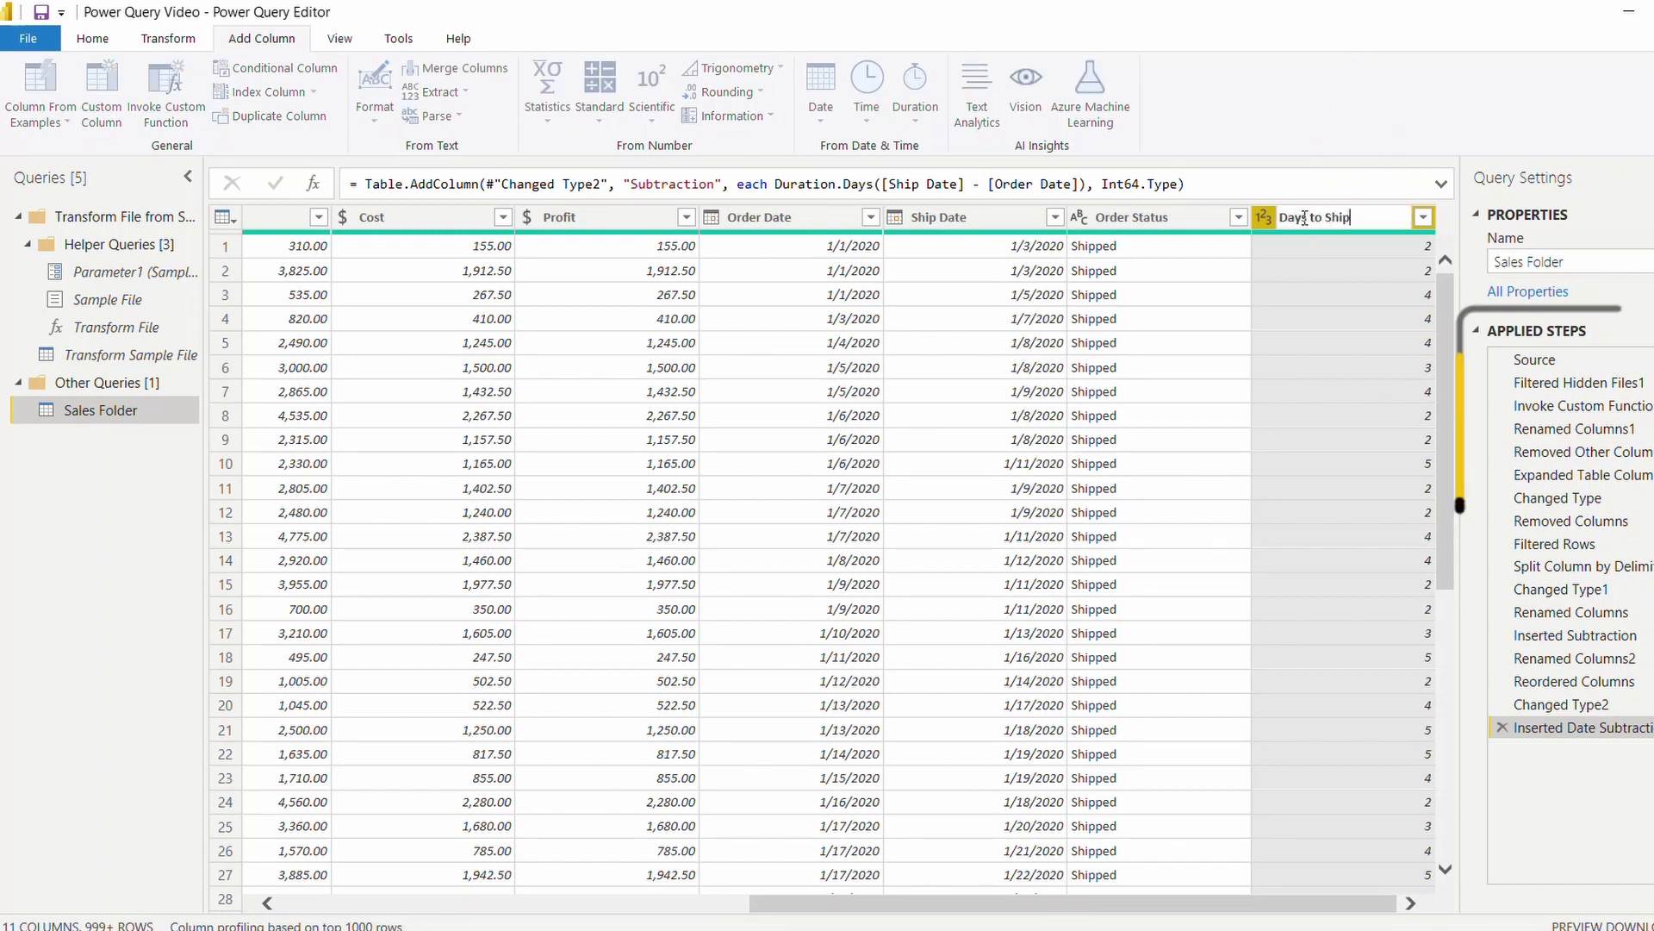
pyautogui.press('Return')
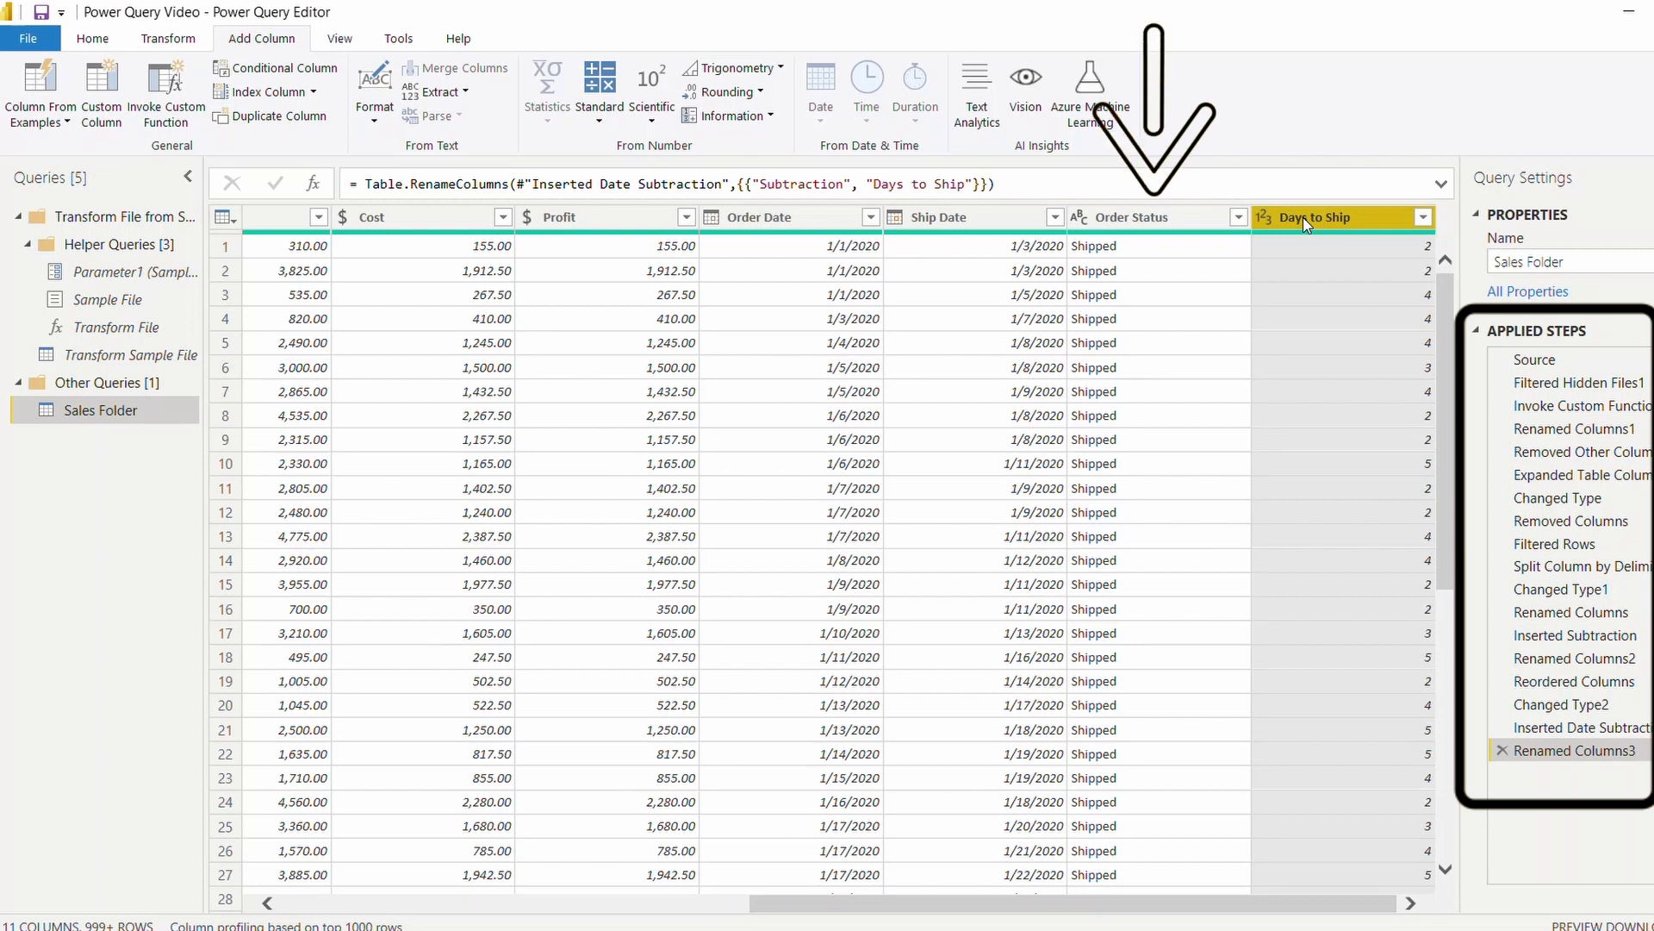
# Remove the Order Status column, and restore it by deleting that removal from the applied steps.
pyautogui.rightClick(1189, 224)
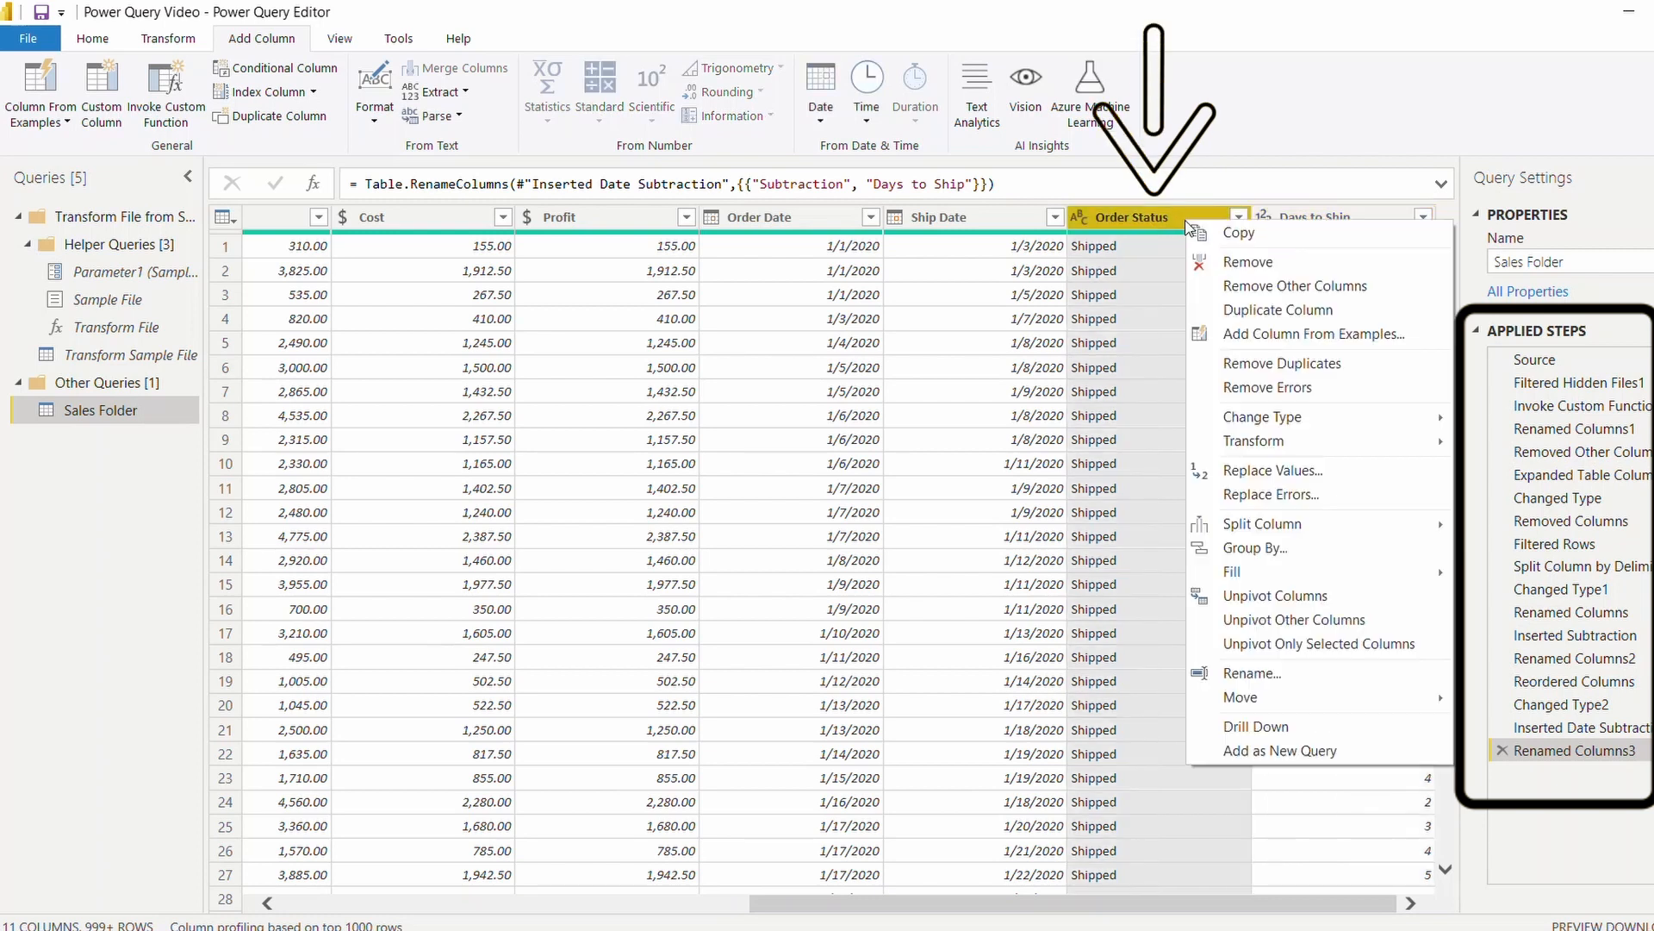
pyautogui.click(1226, 263)
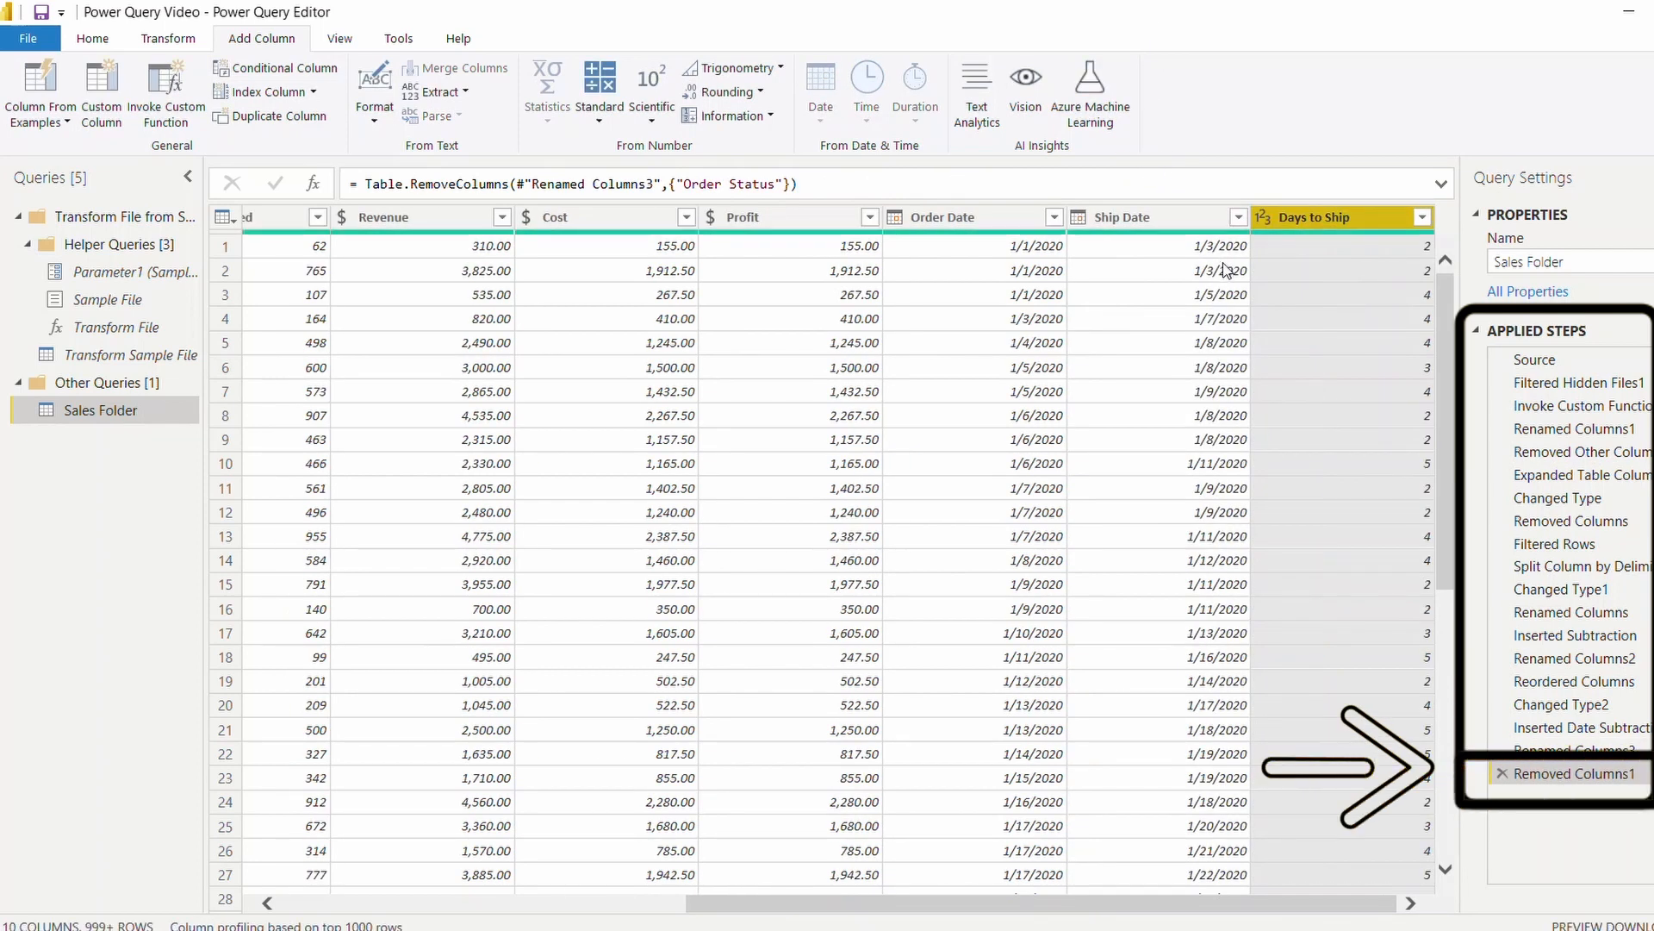
pyautogui.click(1502, 774)
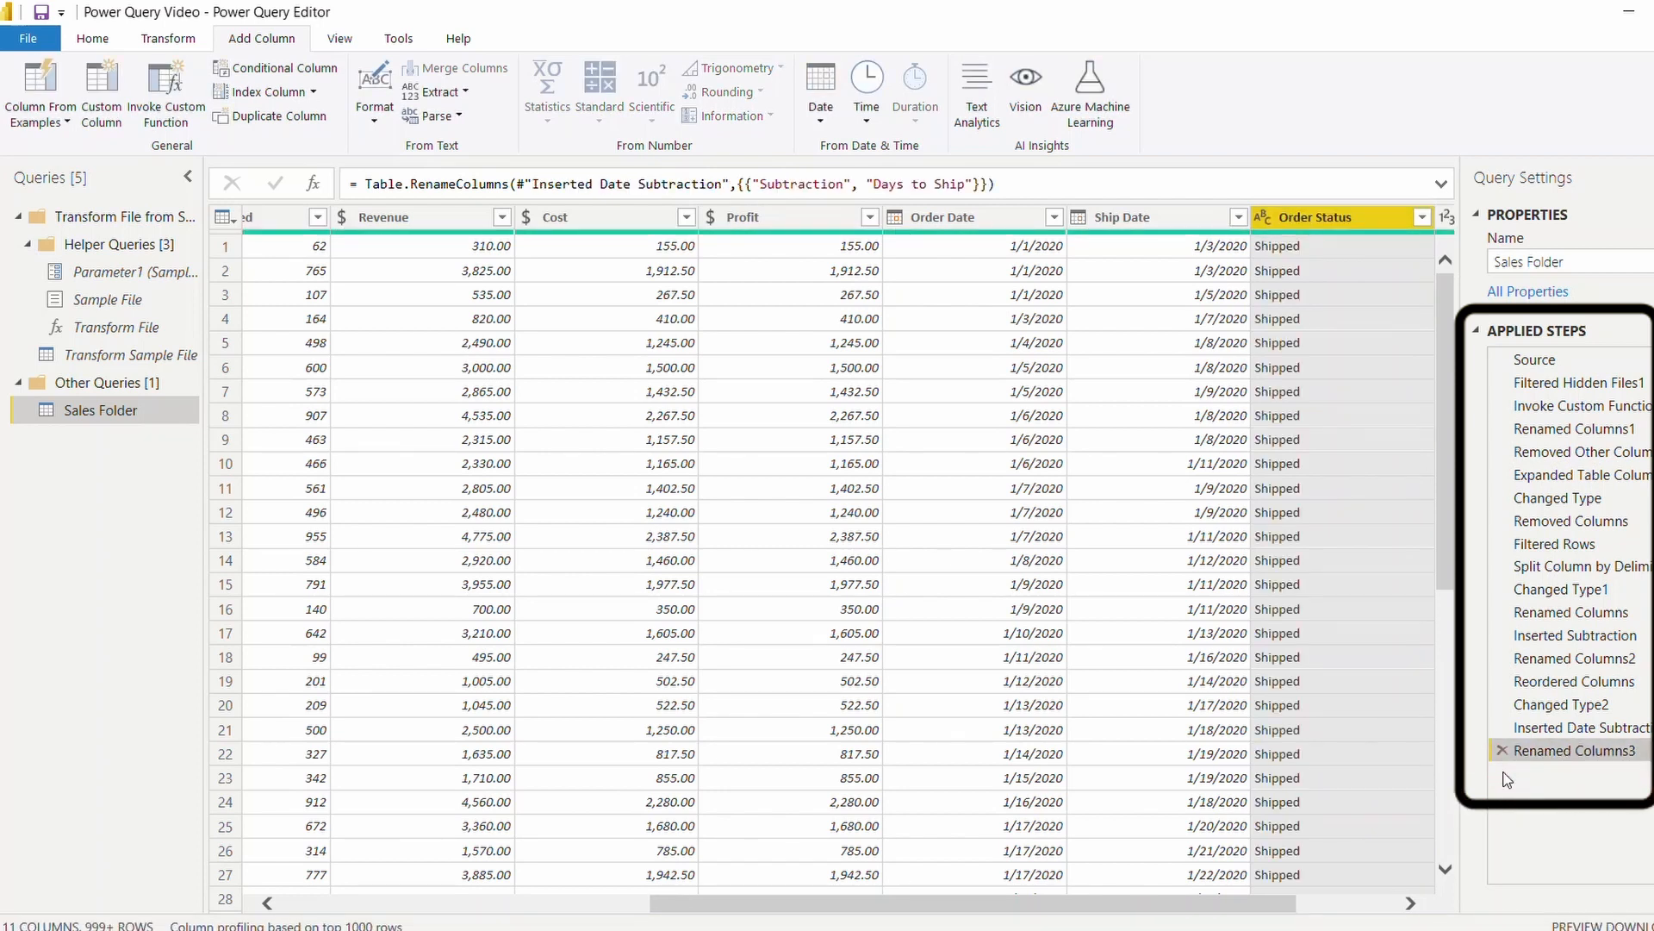
# Close the Power Query Editor and apply the pending query changes to the Power BI Desktop report.
pyautogui.moveTo(1285, 907); pyautogui.dragTo(1408, 910)
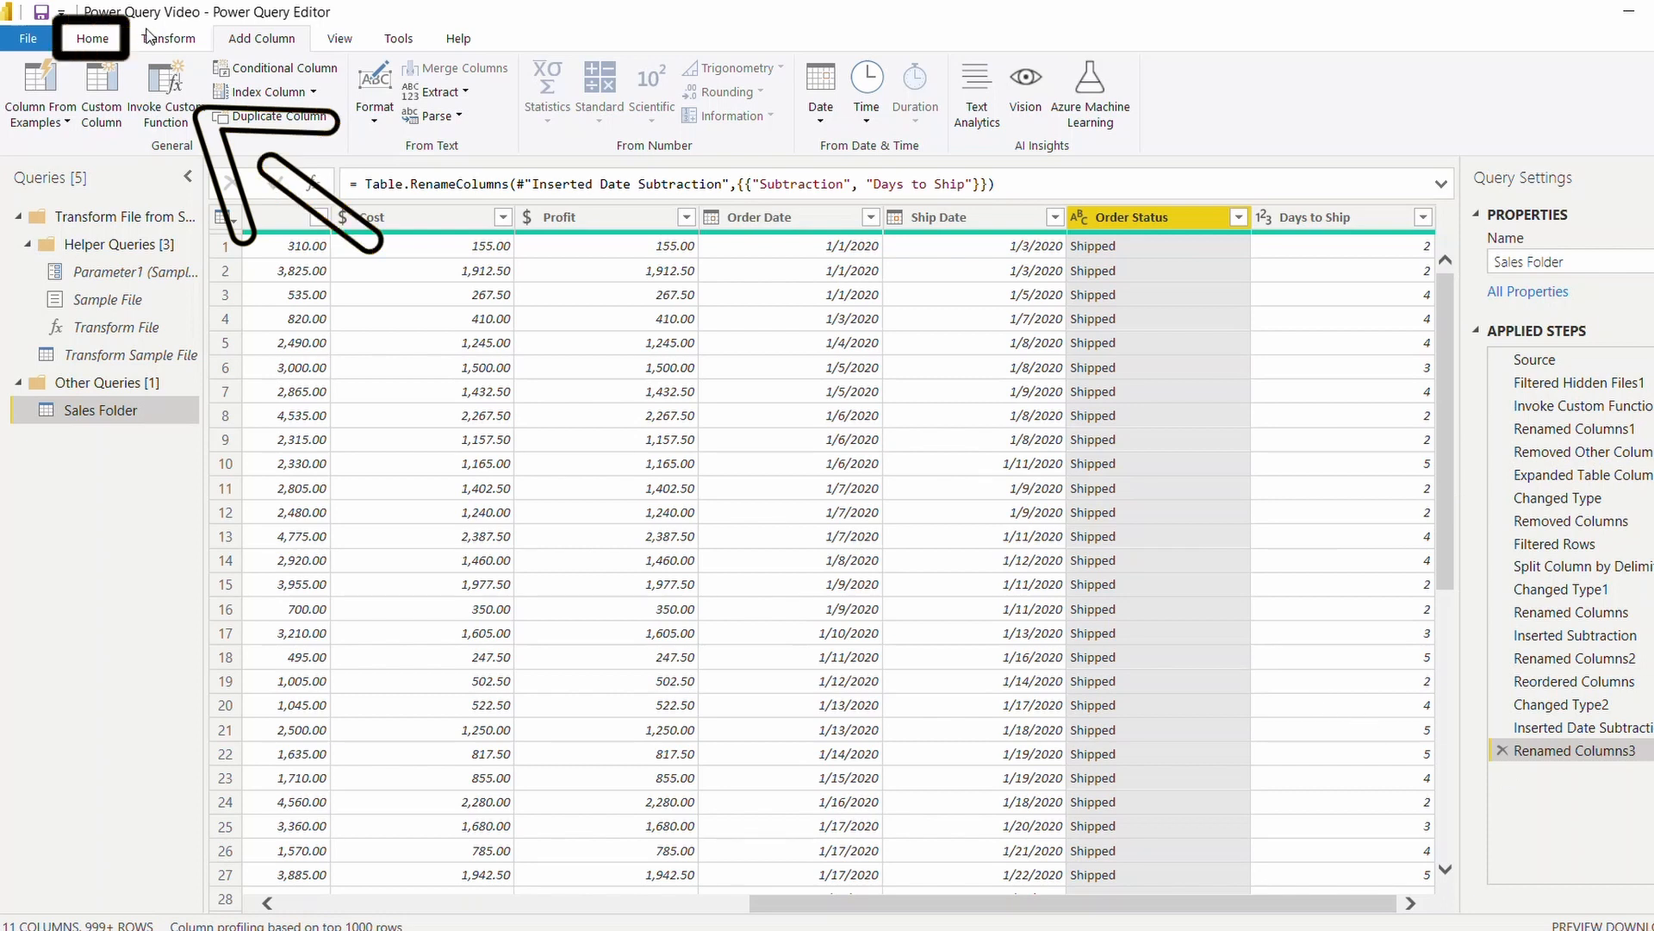
pyautogui.click(109, 42)
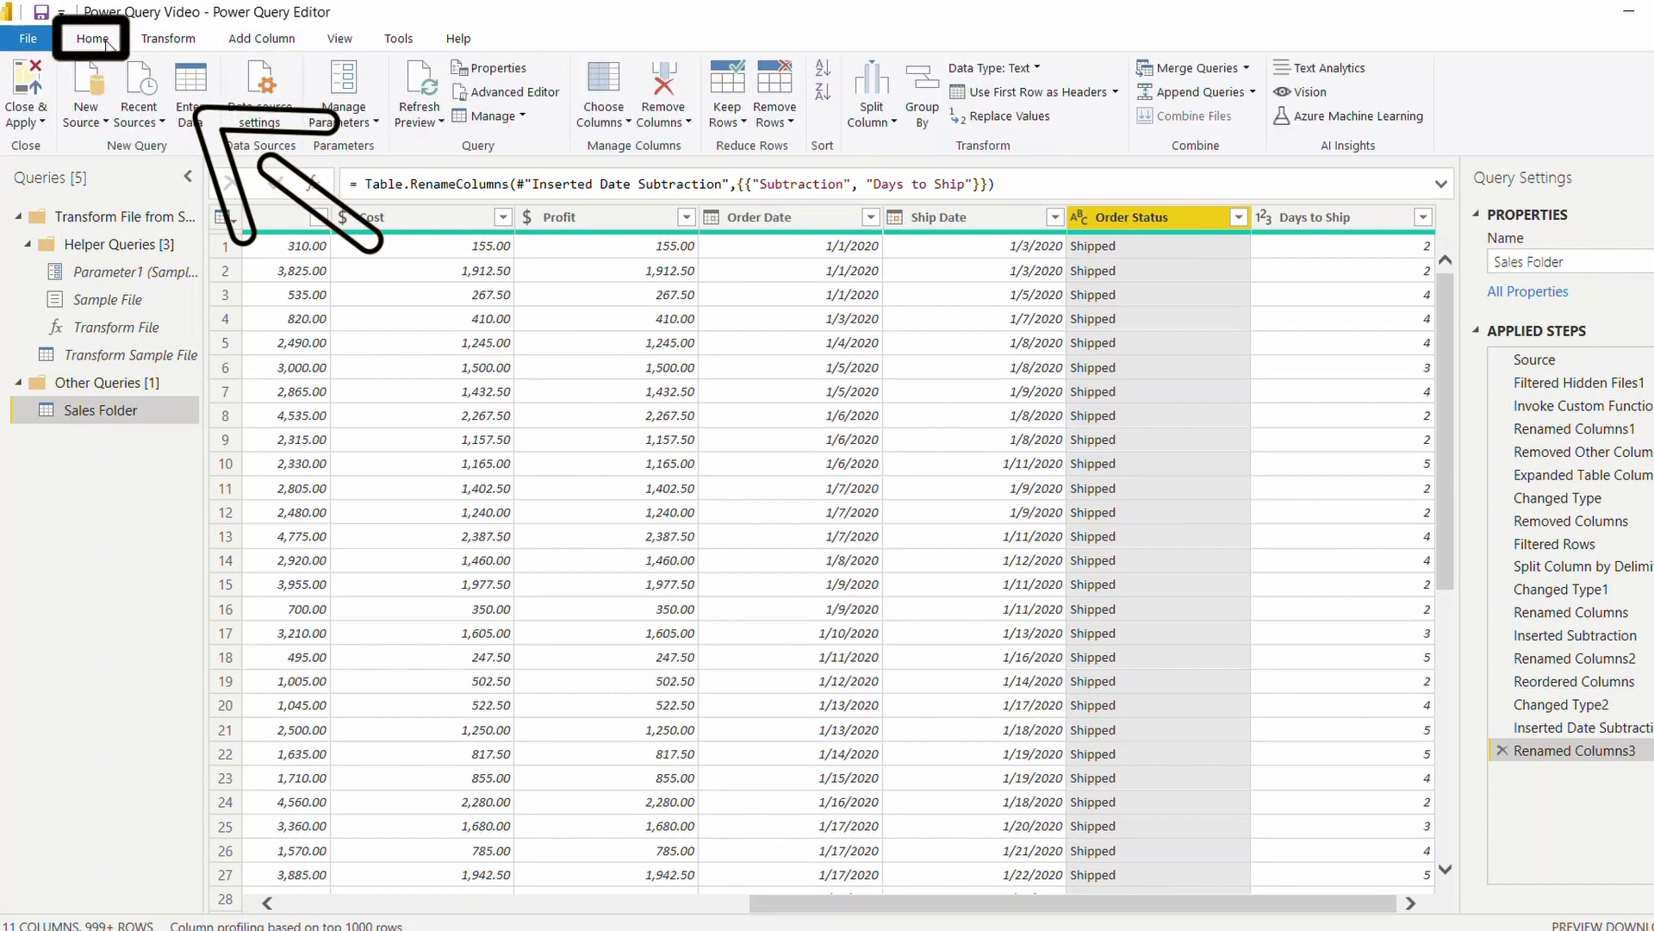
pyautogui.click(33, 94)
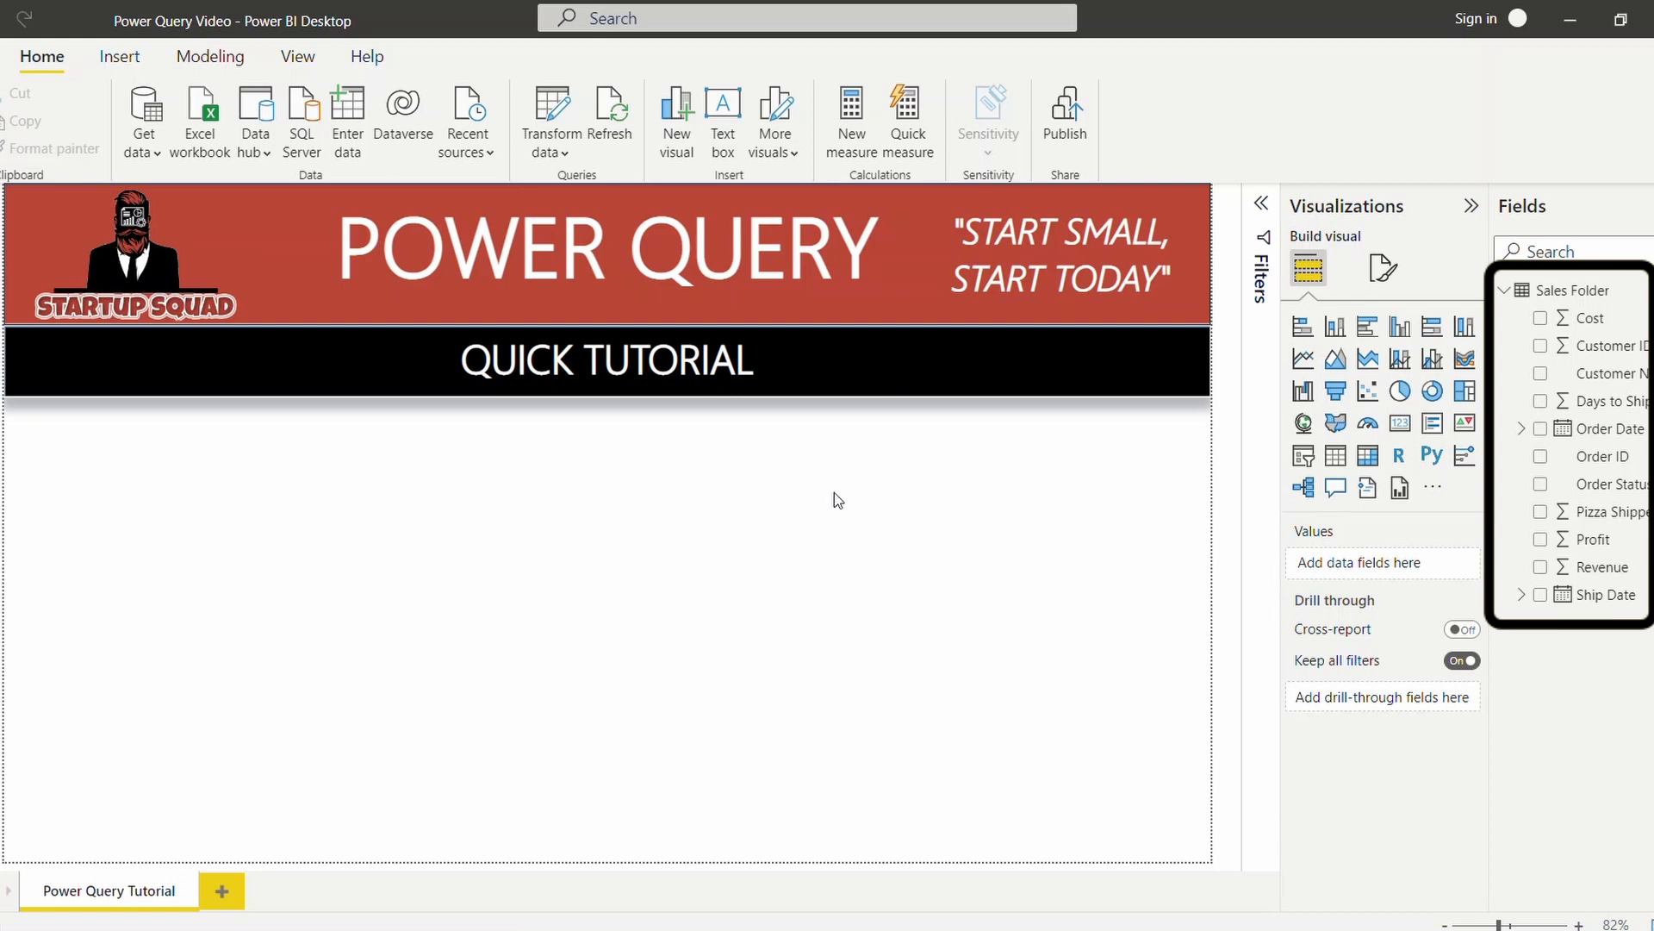
# Build a report table showing Revenue by Order Date year, with Revenue formatted as currency.
pyautogui.click(1541, 567)
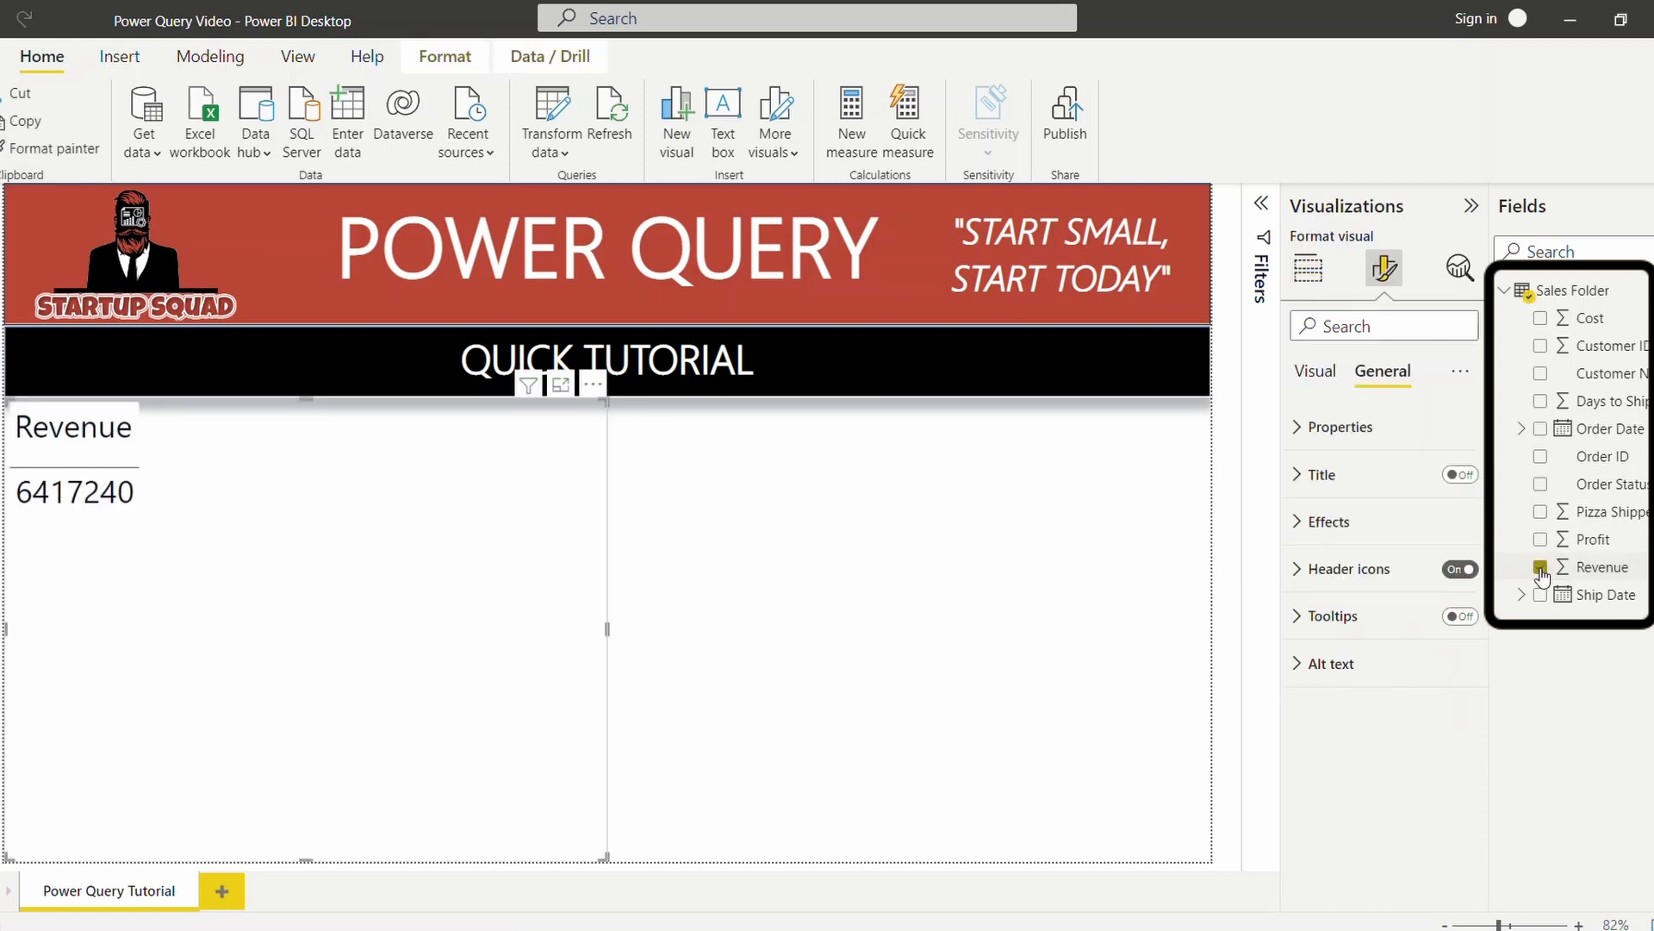
pyautogui.click(1541, 429)
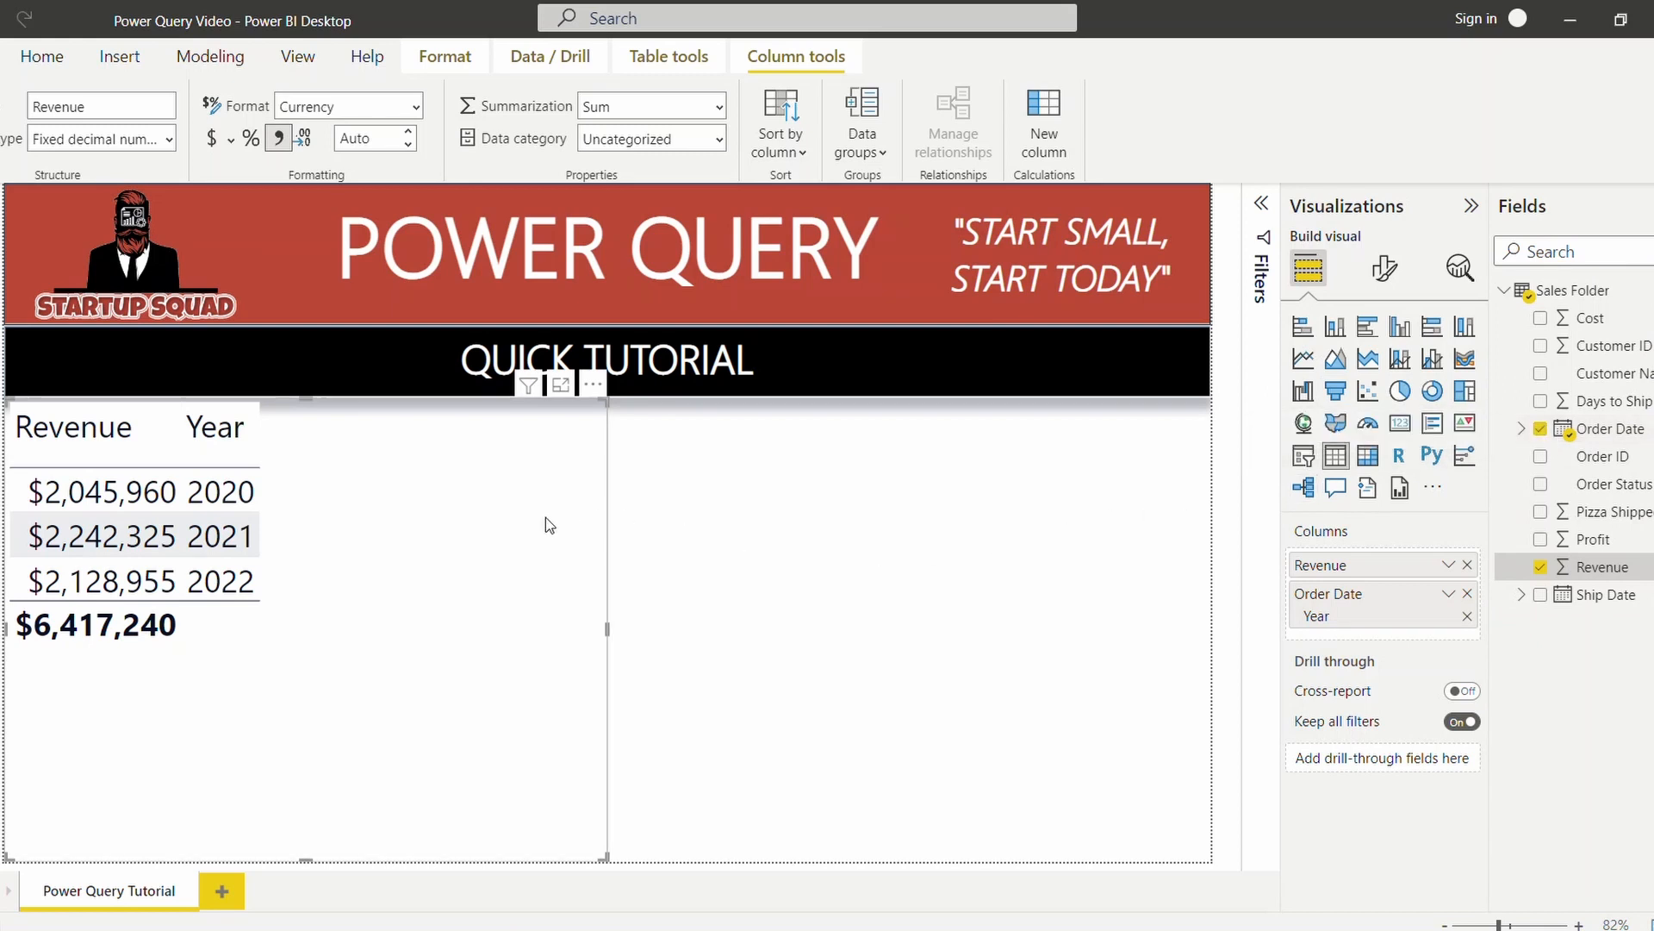
# Duplicate the revenue table, place the copy beside the original and convert it to a stacked bar chart.
pyautogui.hotkey('ctrl', 'c')
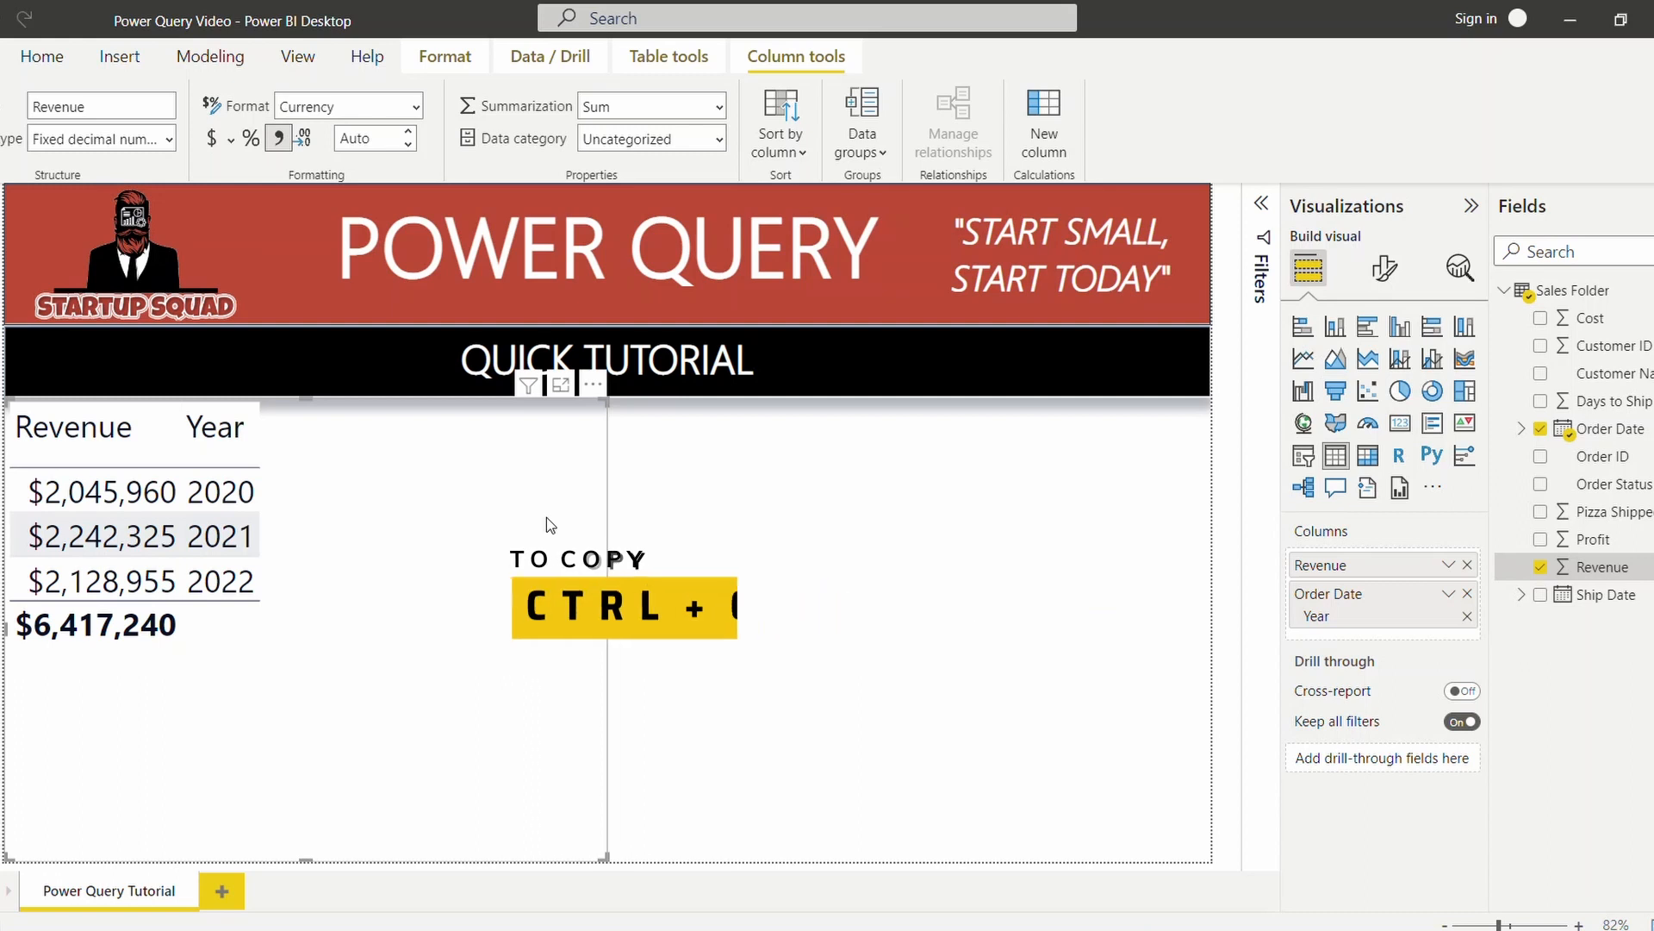
pyautogui.hotkey('ctrl', 'v')
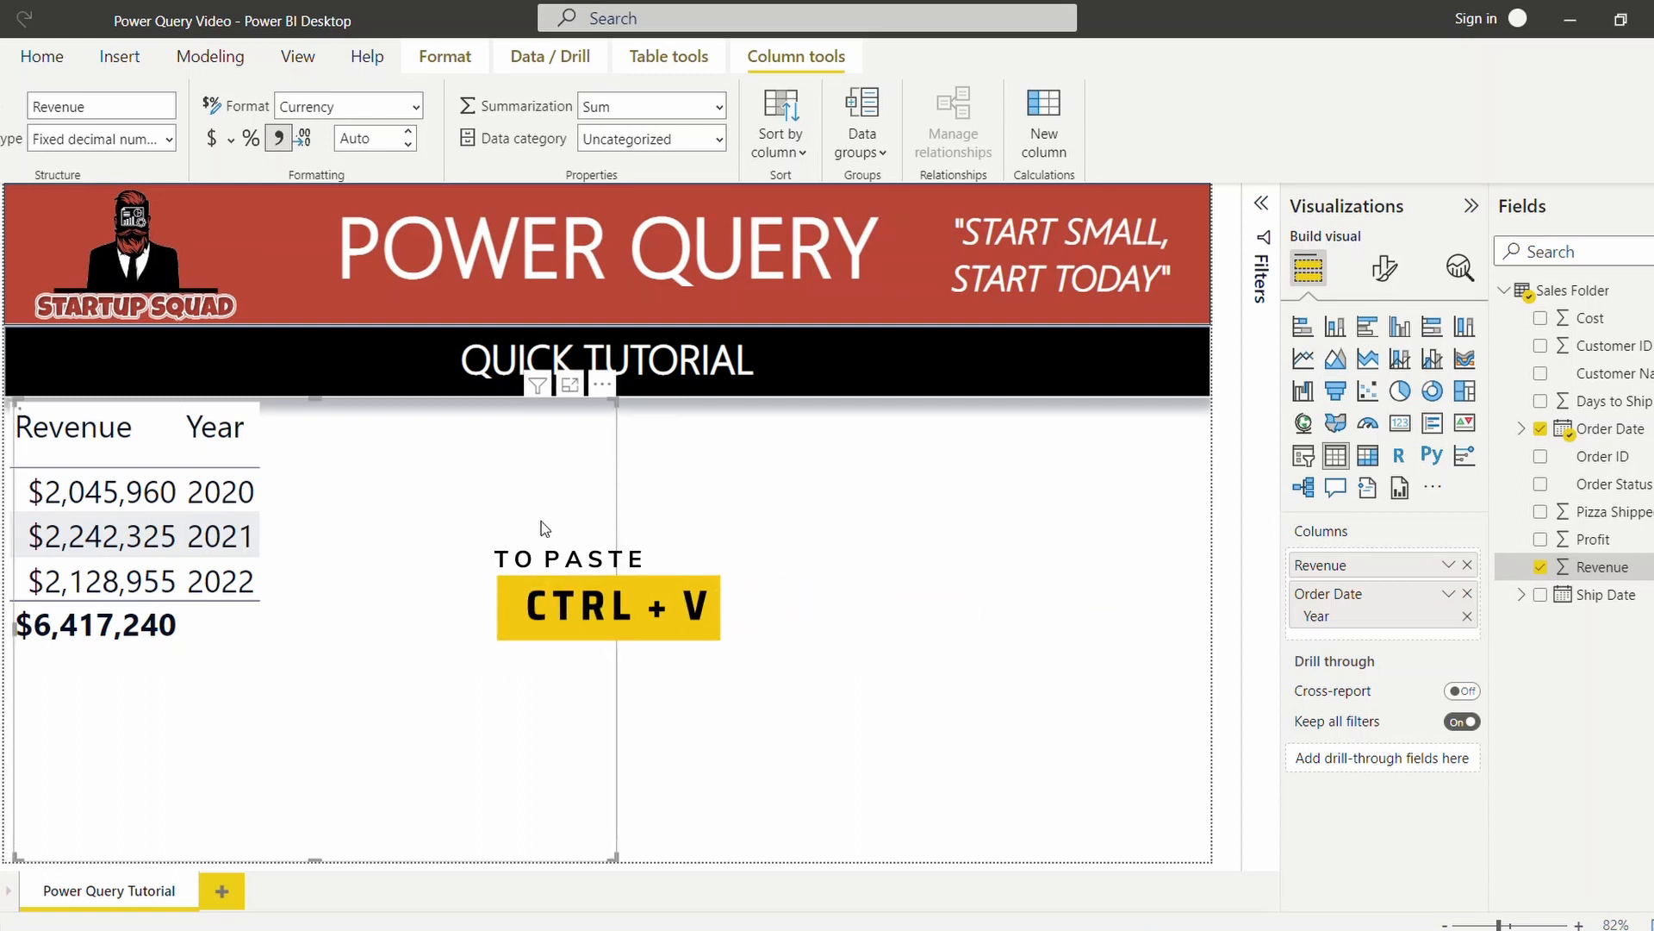
pyautogui.hotkey('ctrl', 'v')
pyautogui.moveTo(514, 561); pyautogui.dragTo(1120, 568)
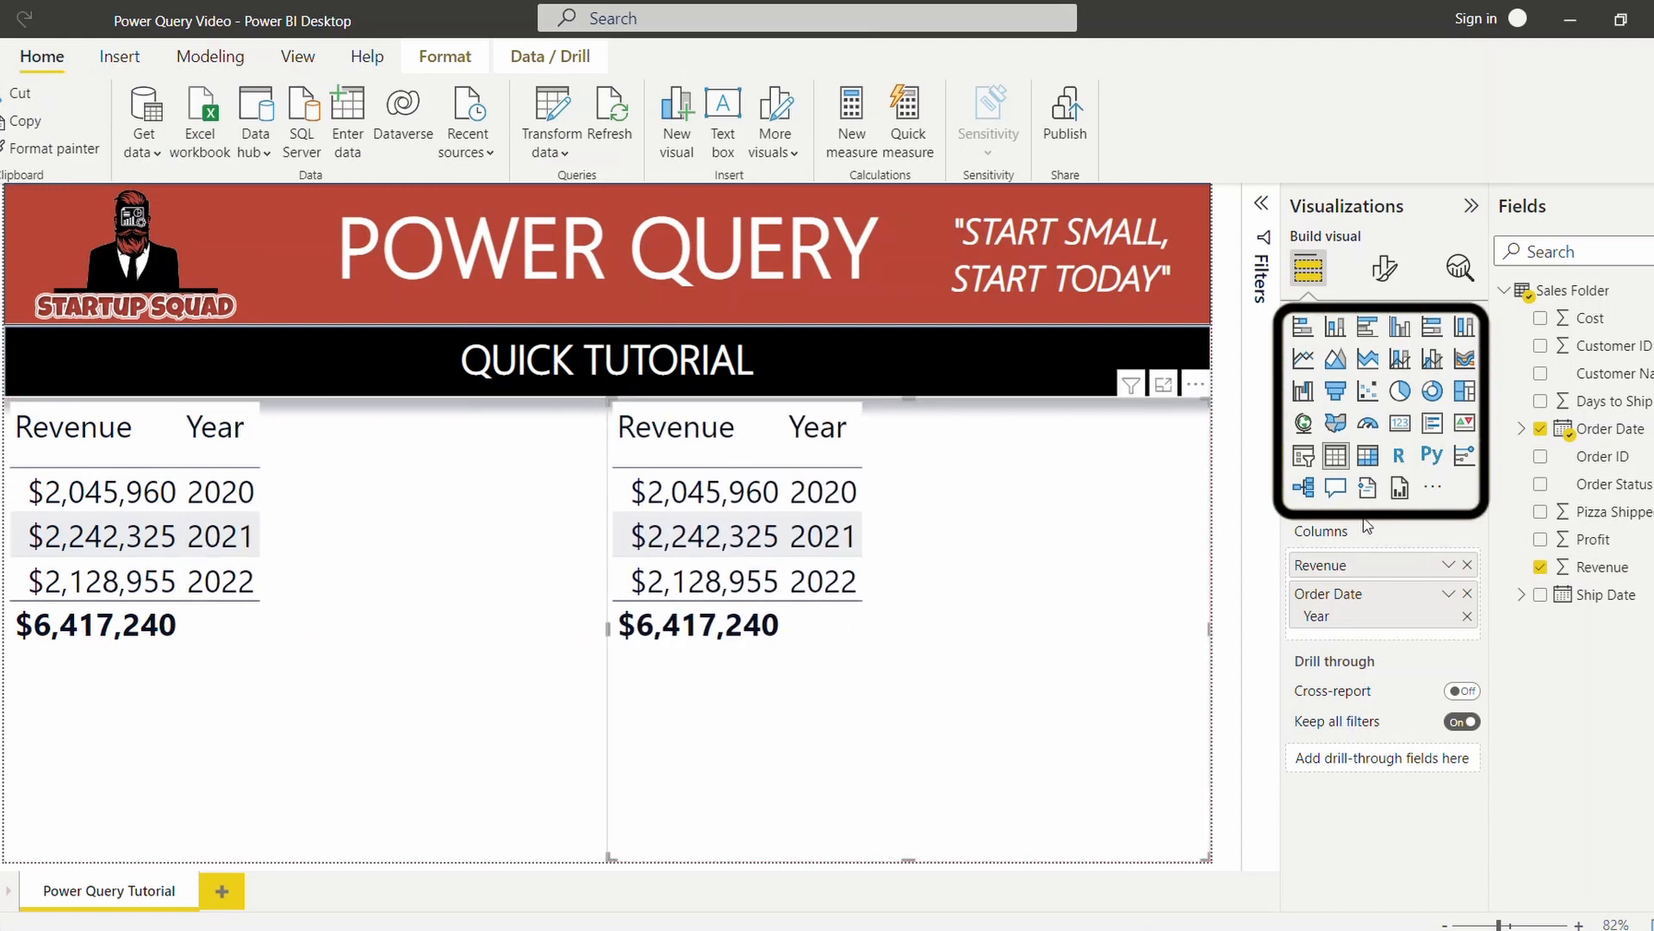
pyautogui.click(1303, 327)
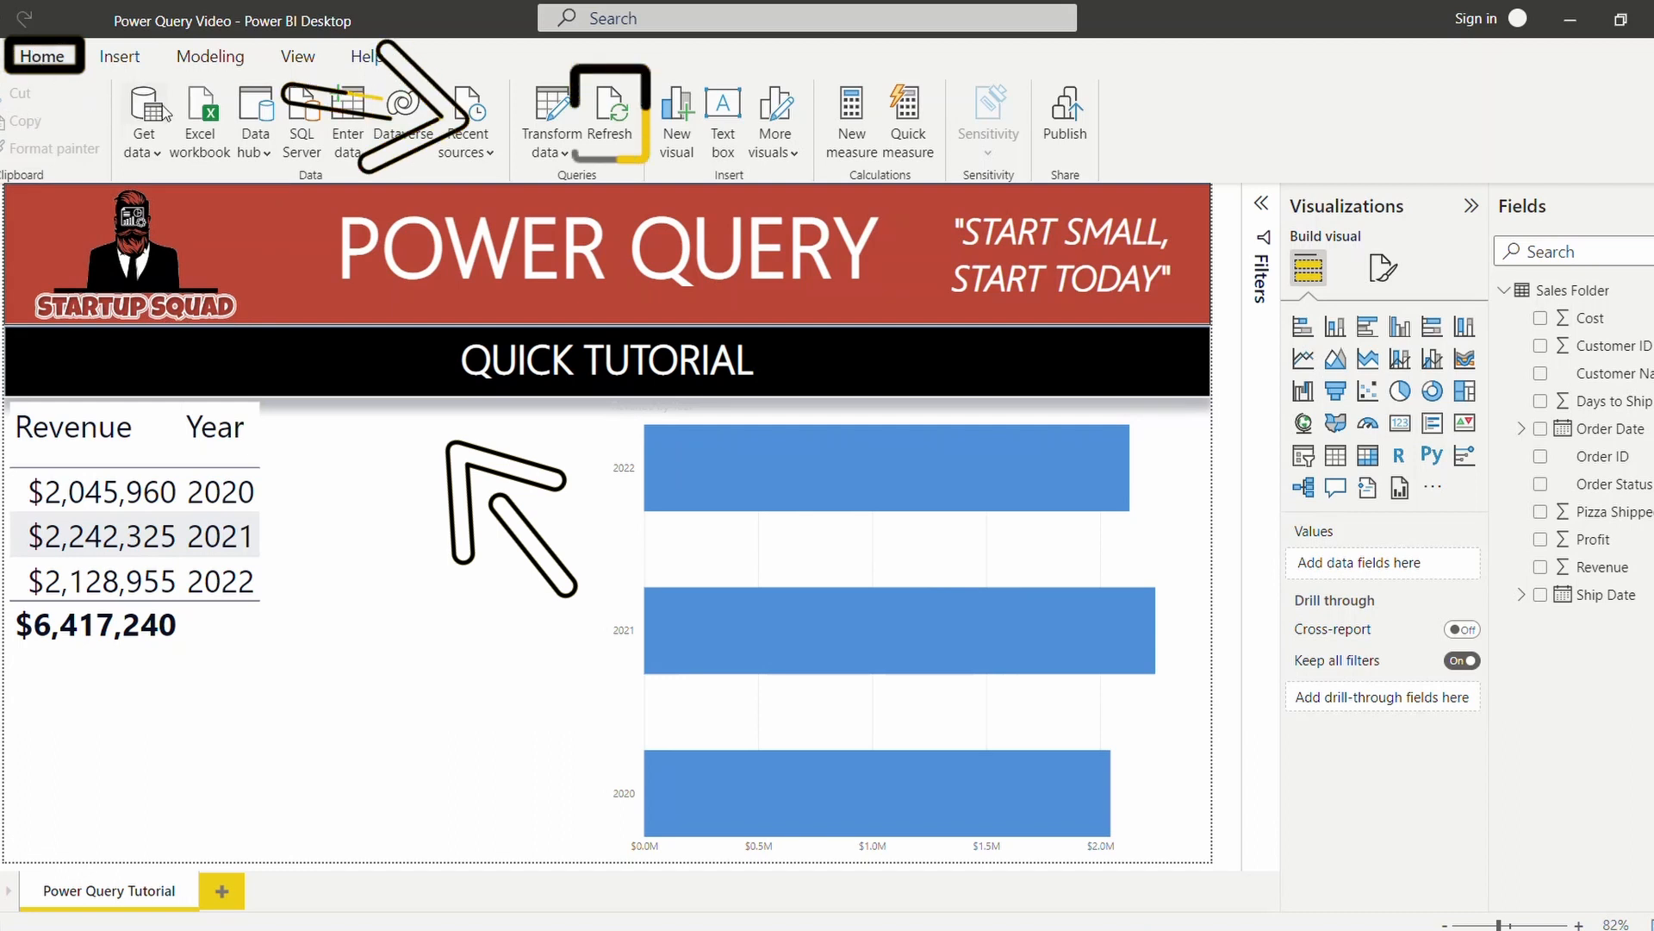
# Refresh the report's data from its source.
pyautogui.click(614, 117)
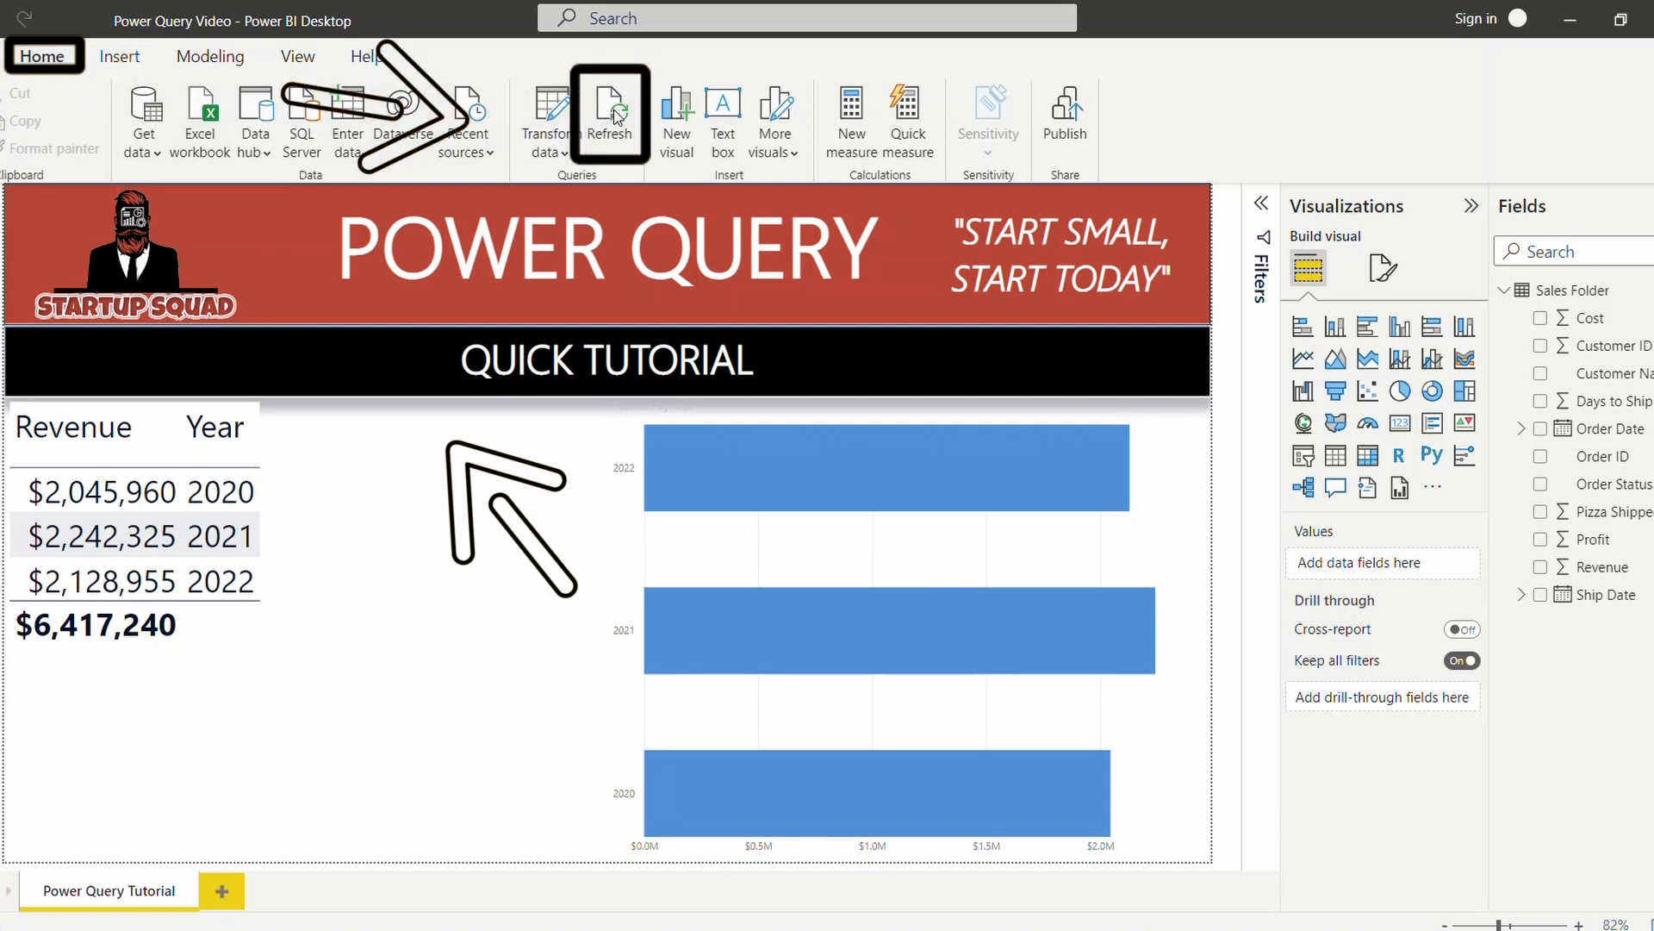